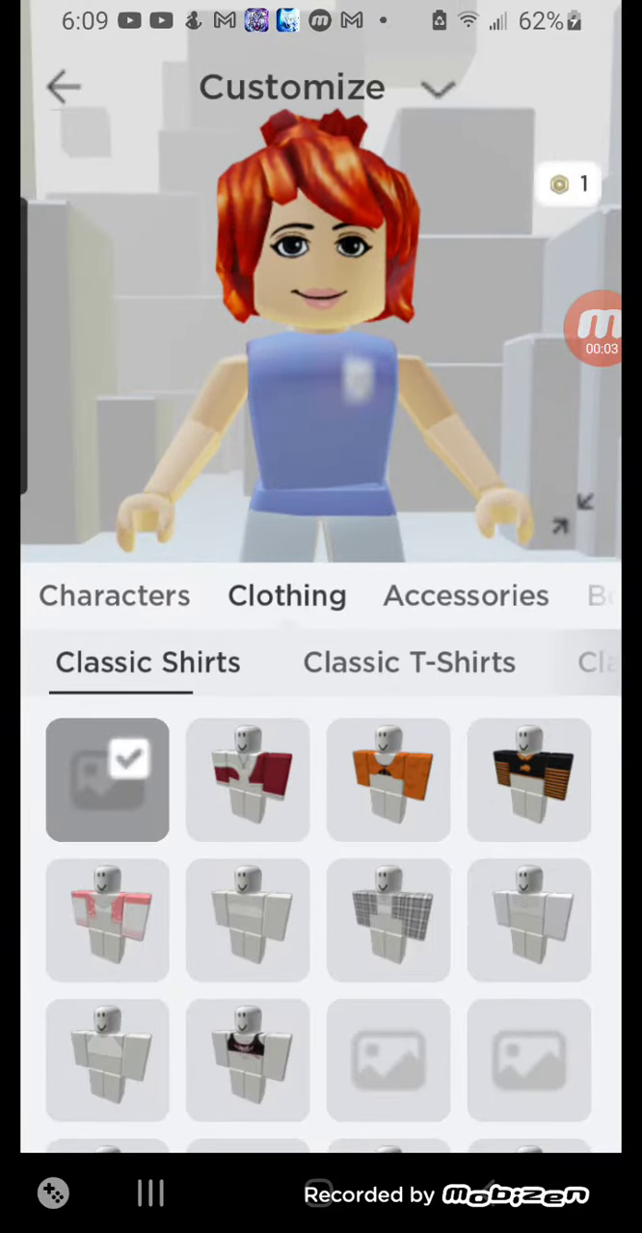
Dress the avatar in the orange shirt, blood-splatter T-shirt and faded jeans
click(387, 780)
drag(462, 594, 173, 595)
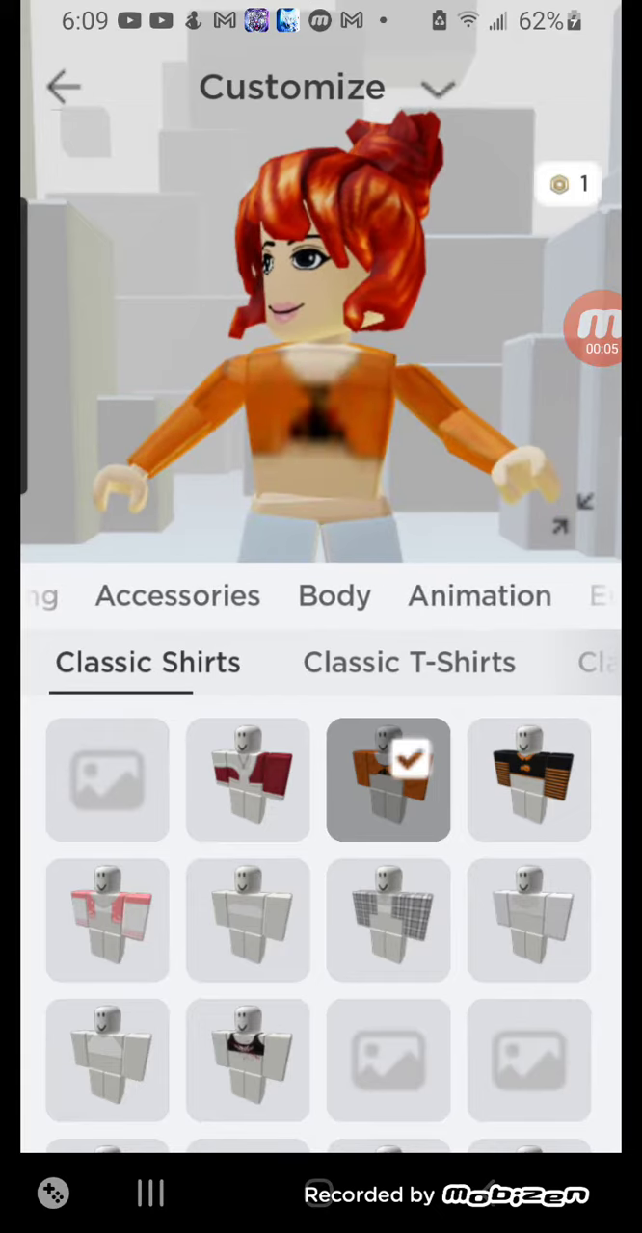
drag(405, 662, 251, 662)
click(517, 662)
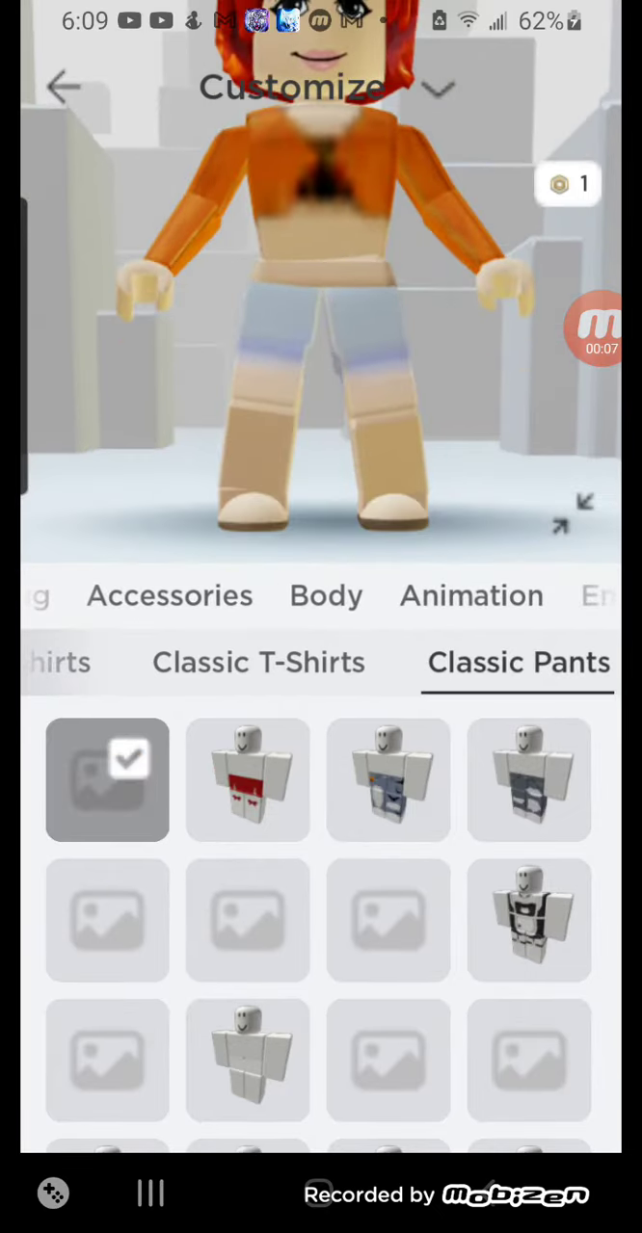
click(259, 662)
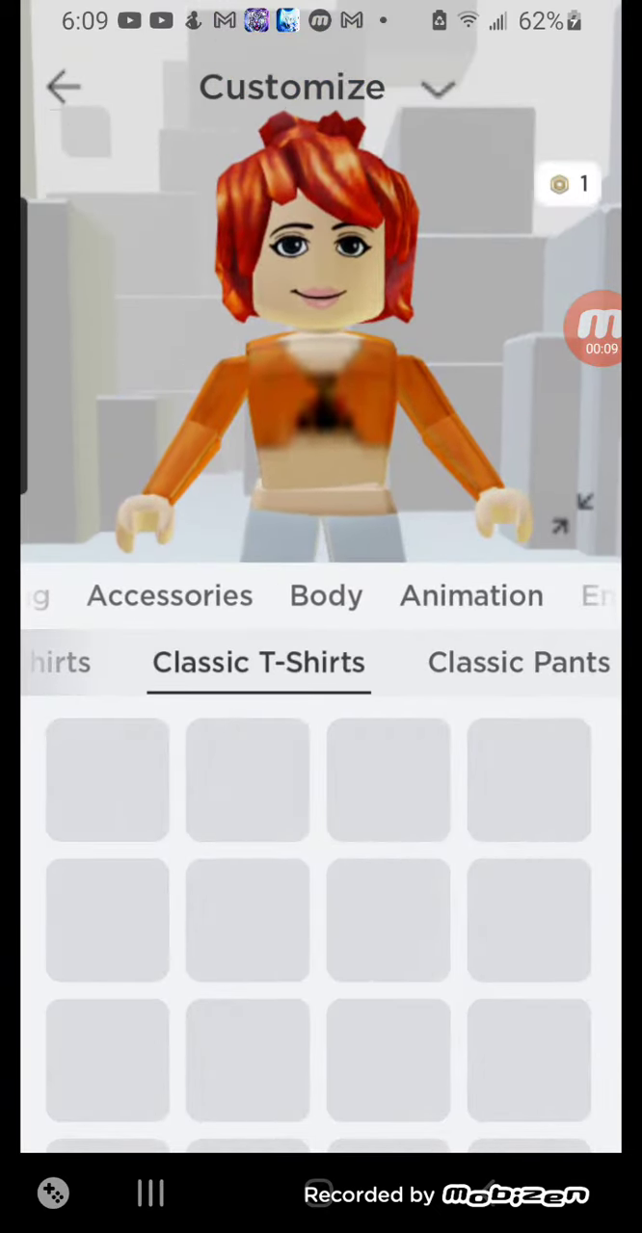
click(387, 779)
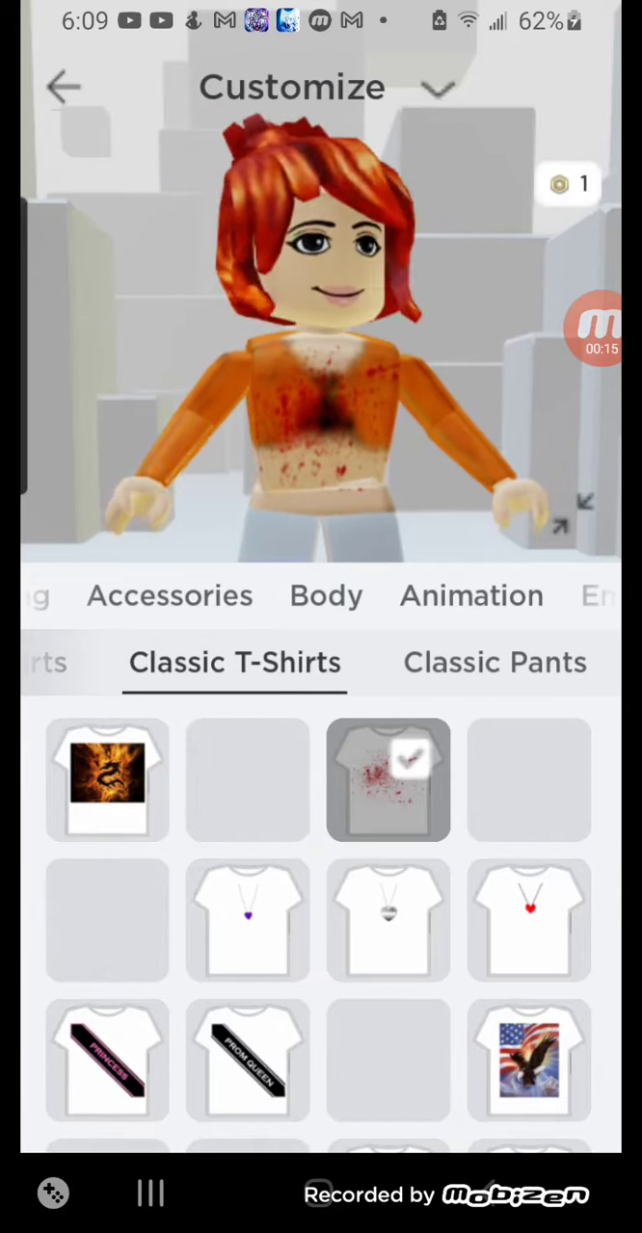
click(494, 661)
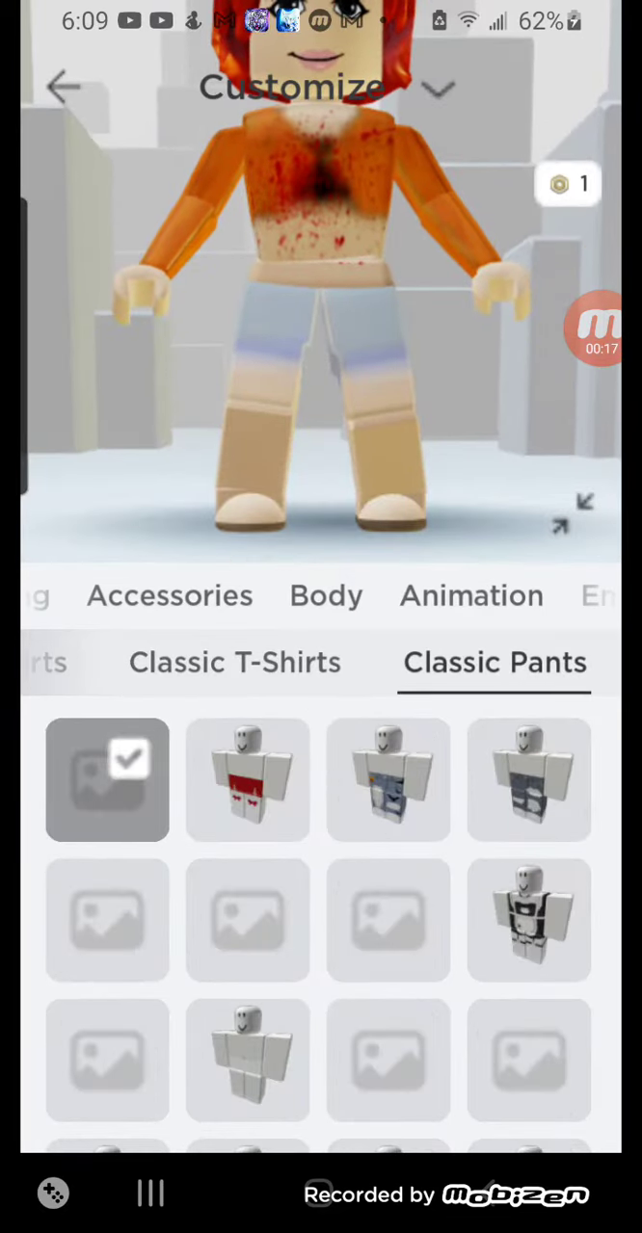
click(388, 780)
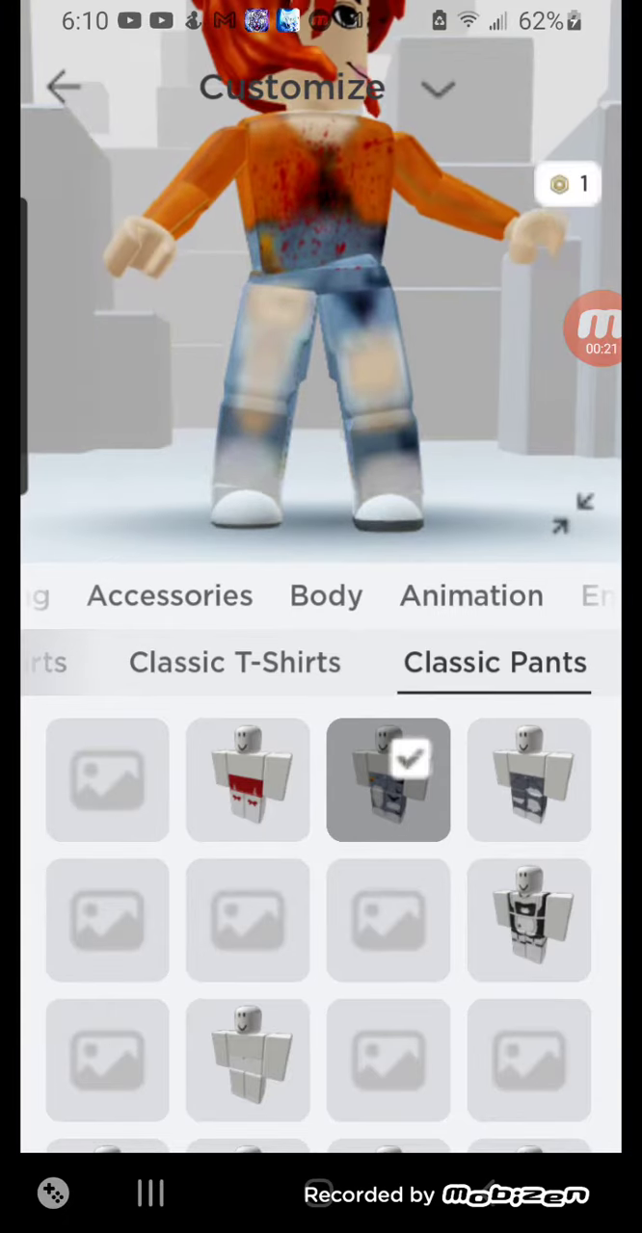
click(470, 594)
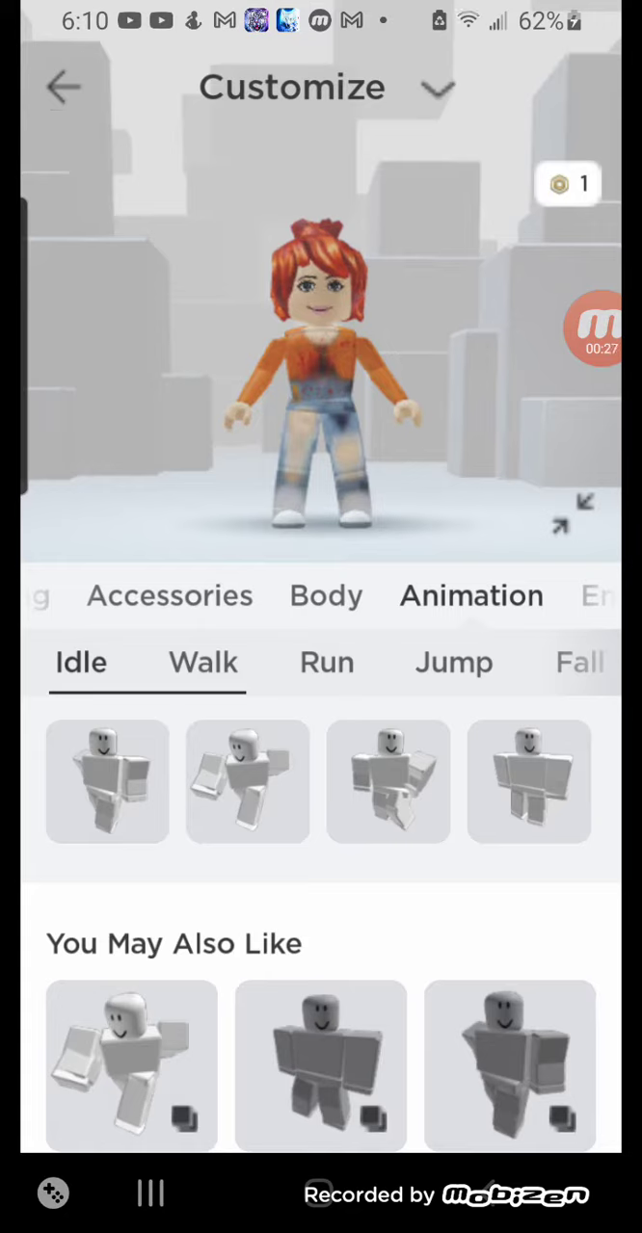
Equip the first Idle animation and bring up the head accessories
click(107, 782)
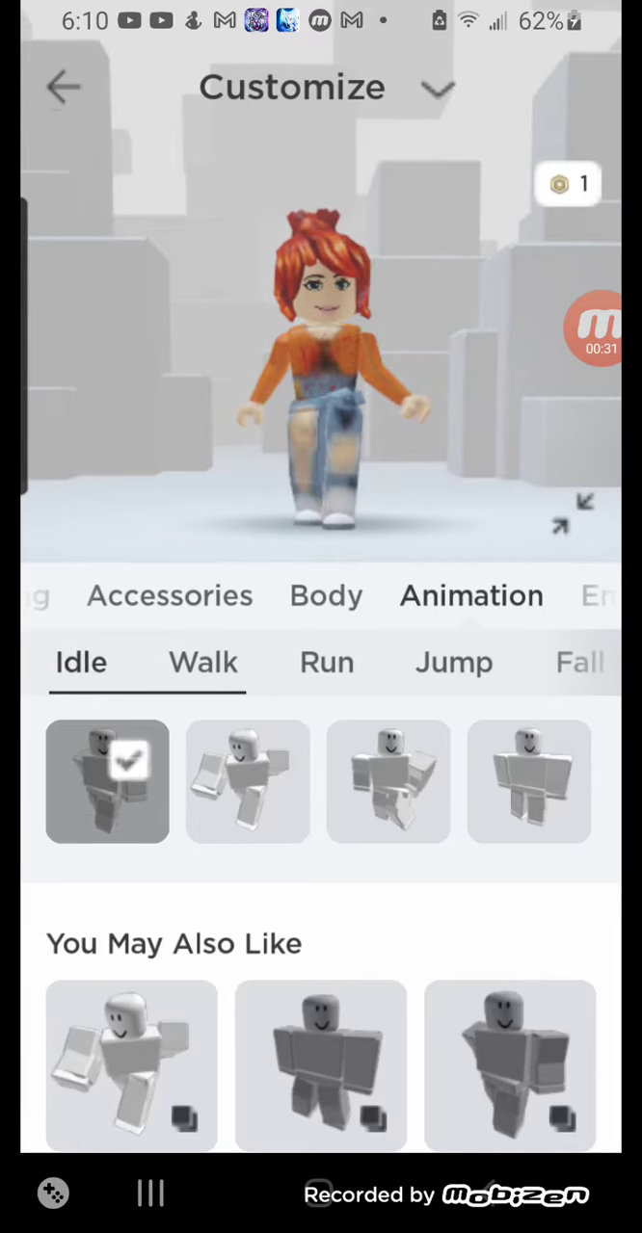
click(170, 594)
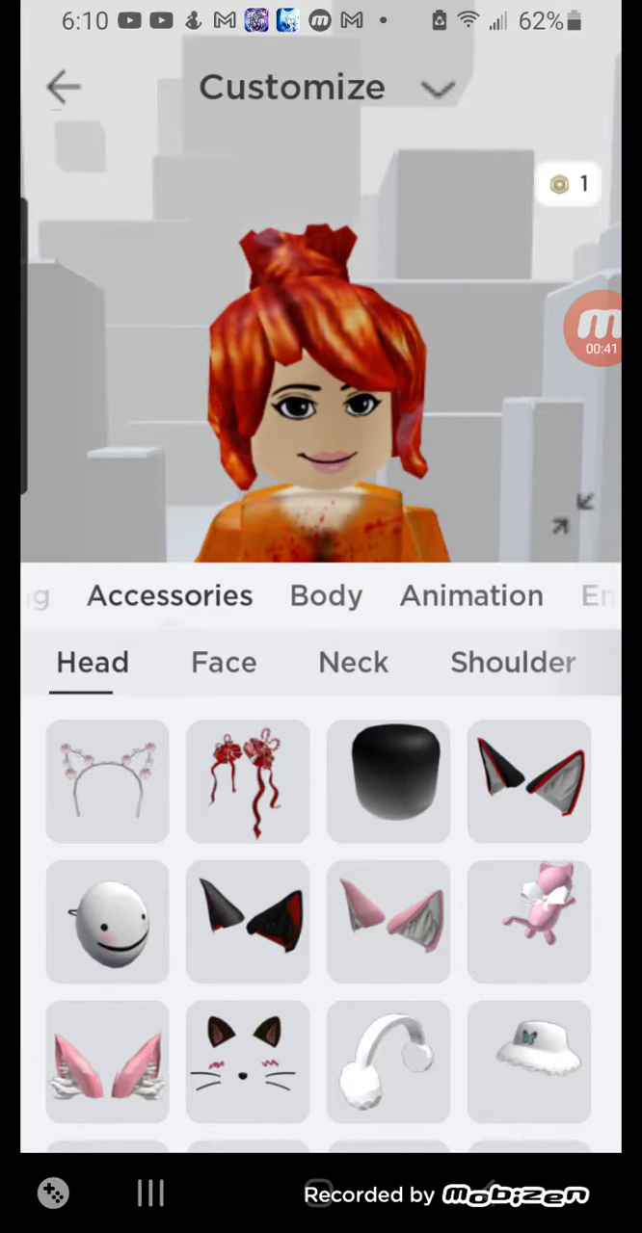
Add the black head item and black-and-red cat ears, trying then removing the round glasses
click(388, 781)
click(528, 781)
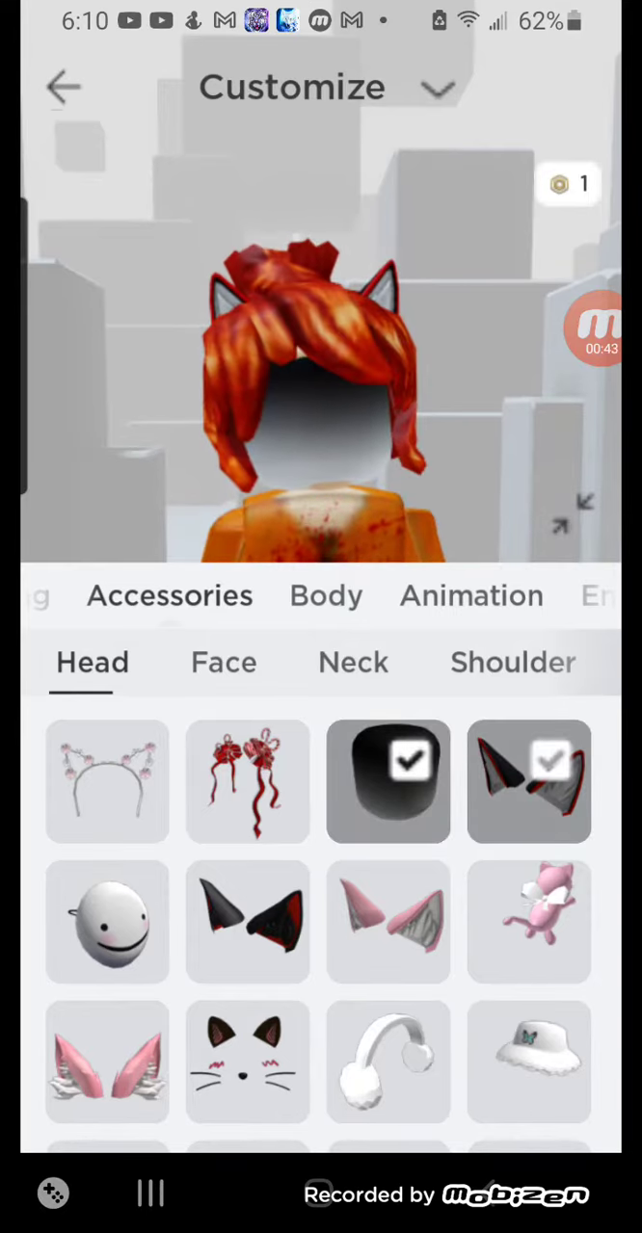
click(223, 662)
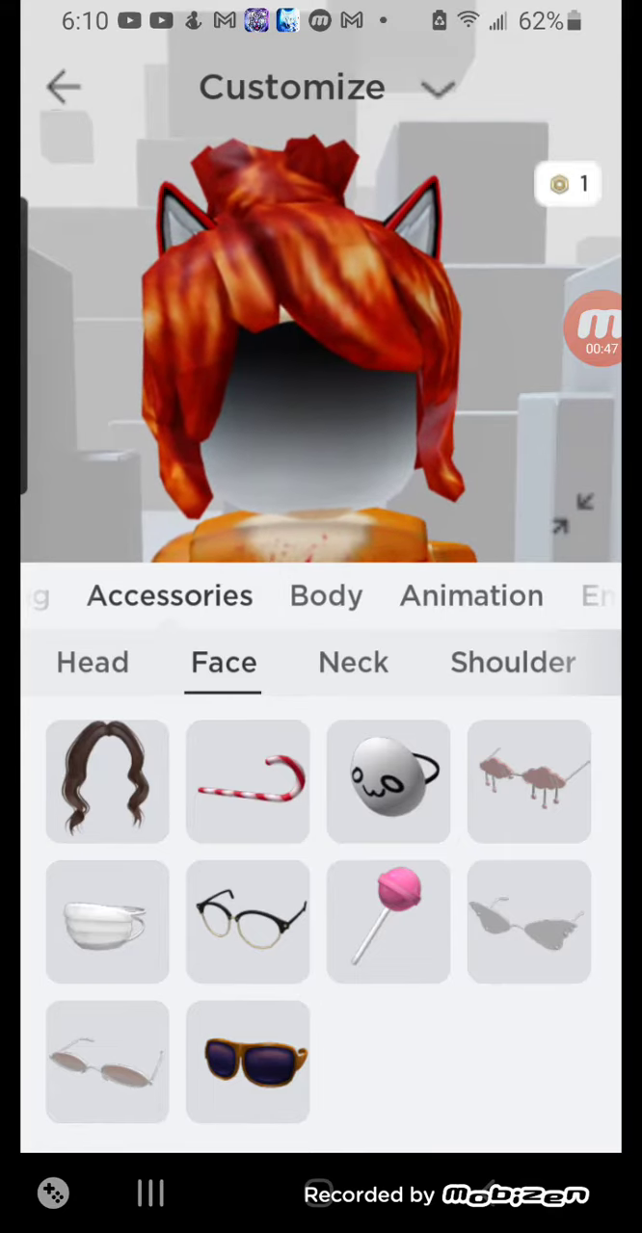
click(248, 922)
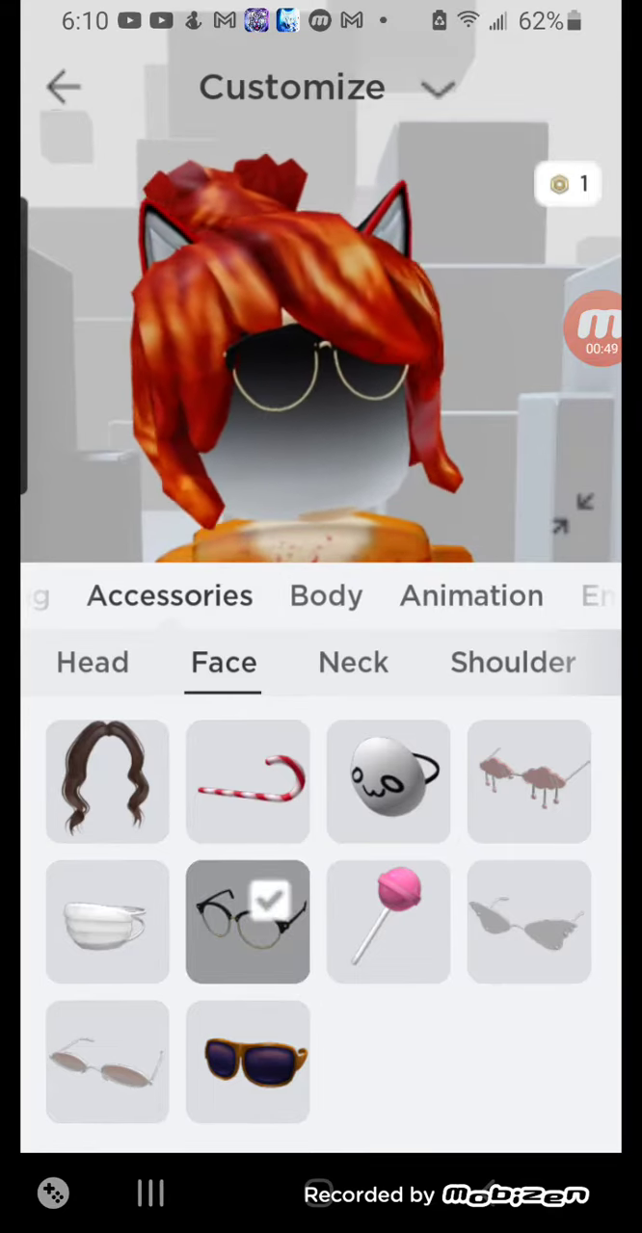
click(247, 922)
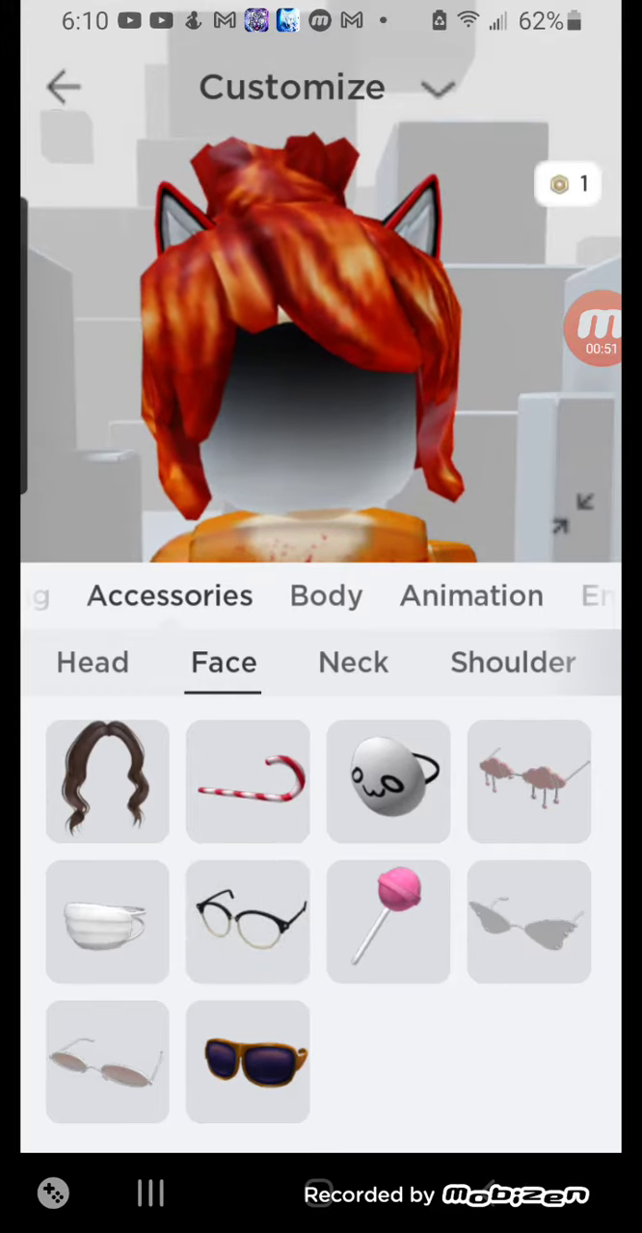
click(353, 662)
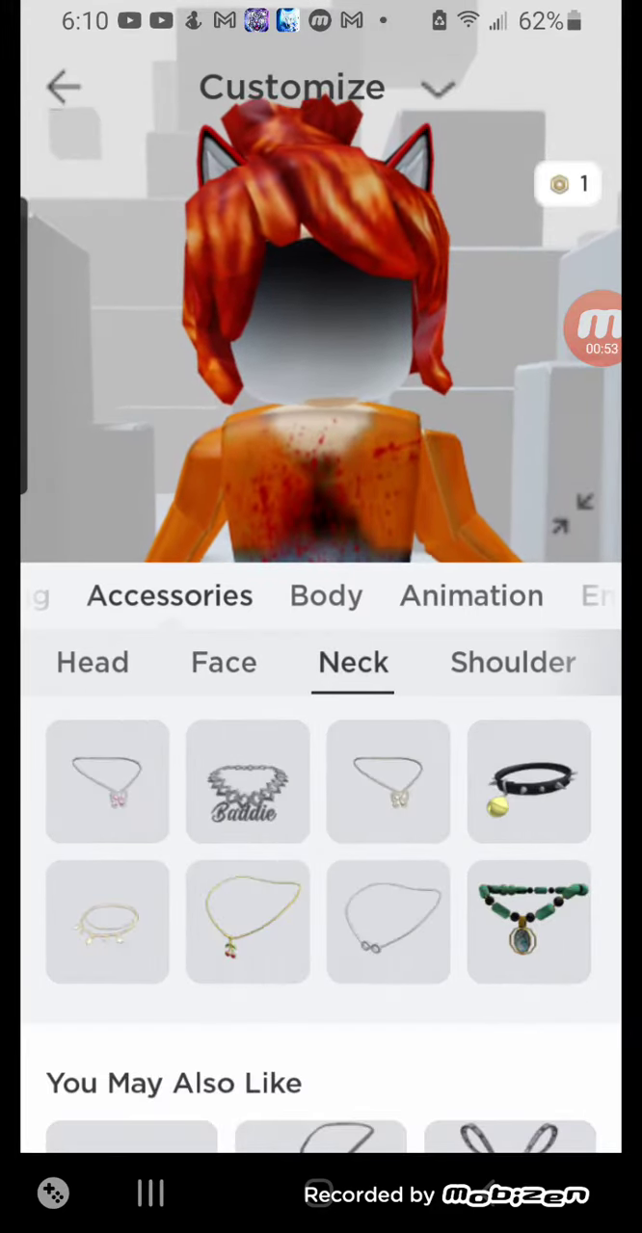
Swap the Baddie necklace for the spiked black collar, then head toward the skin options
click(248, 782)
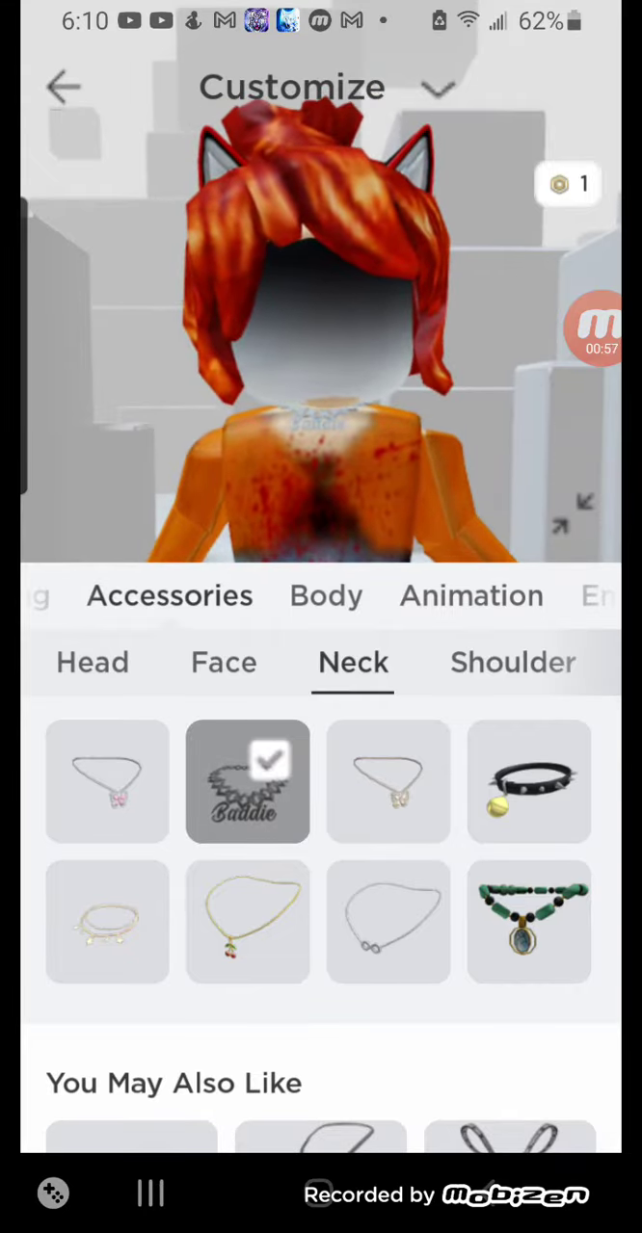
click(529, 781)
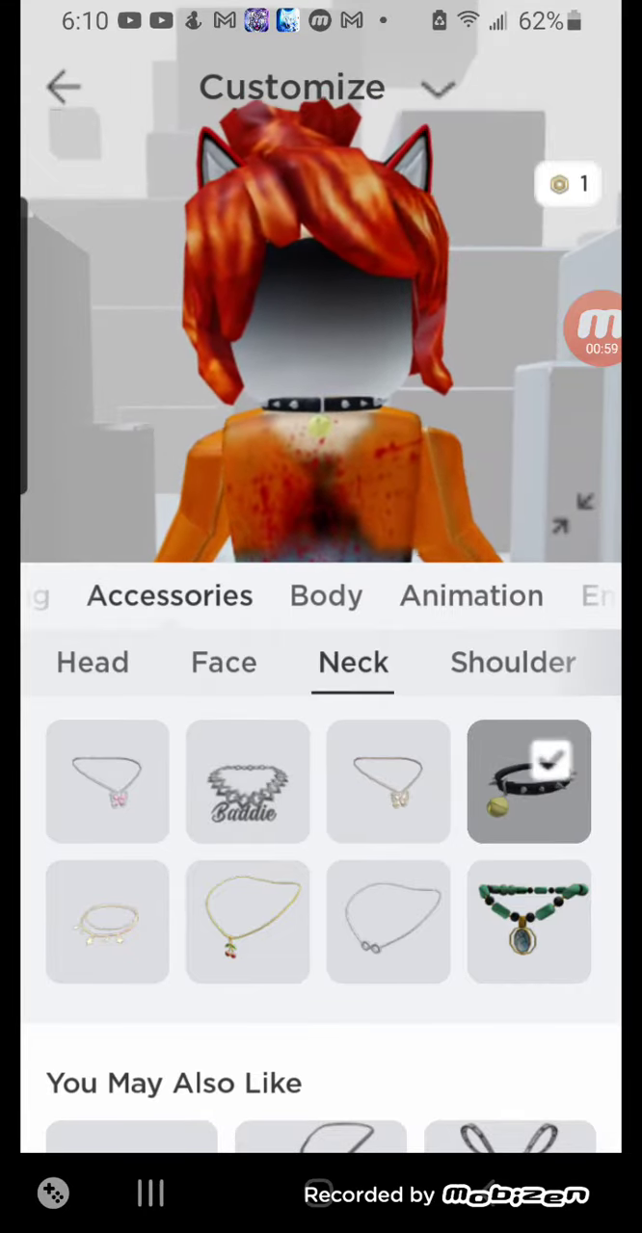
click(93, 662)
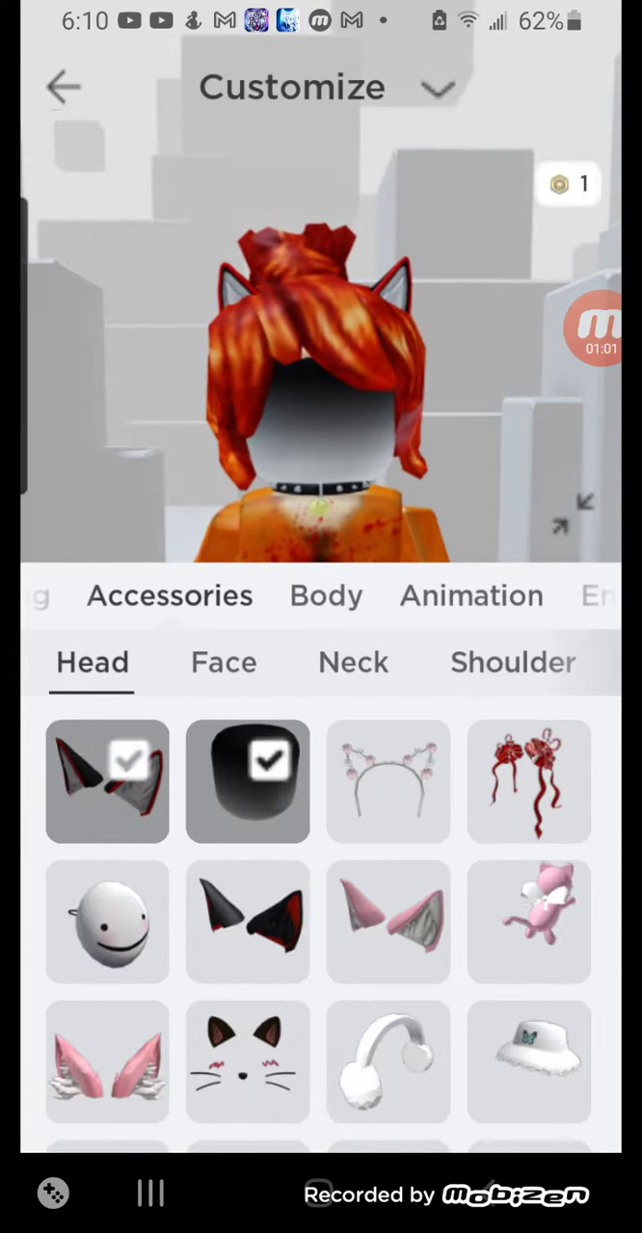
click(286, 595)
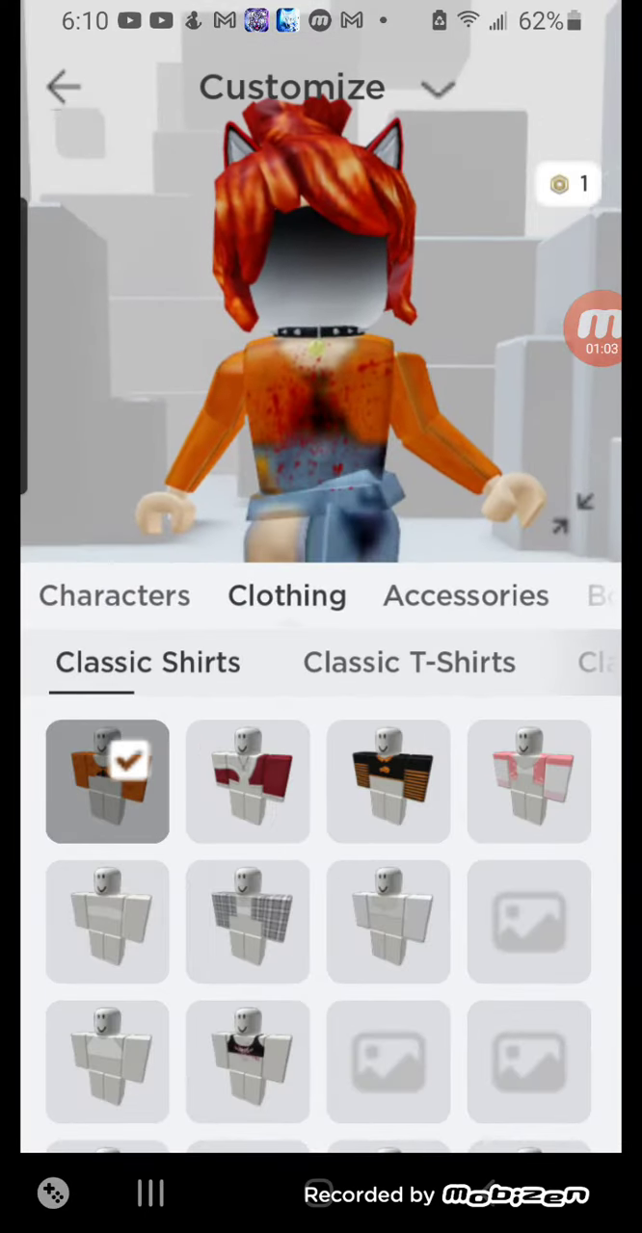
click(465, 595)
Give the avatar the black-and-orange split hair after trying another hairstyle
click(317, 594)
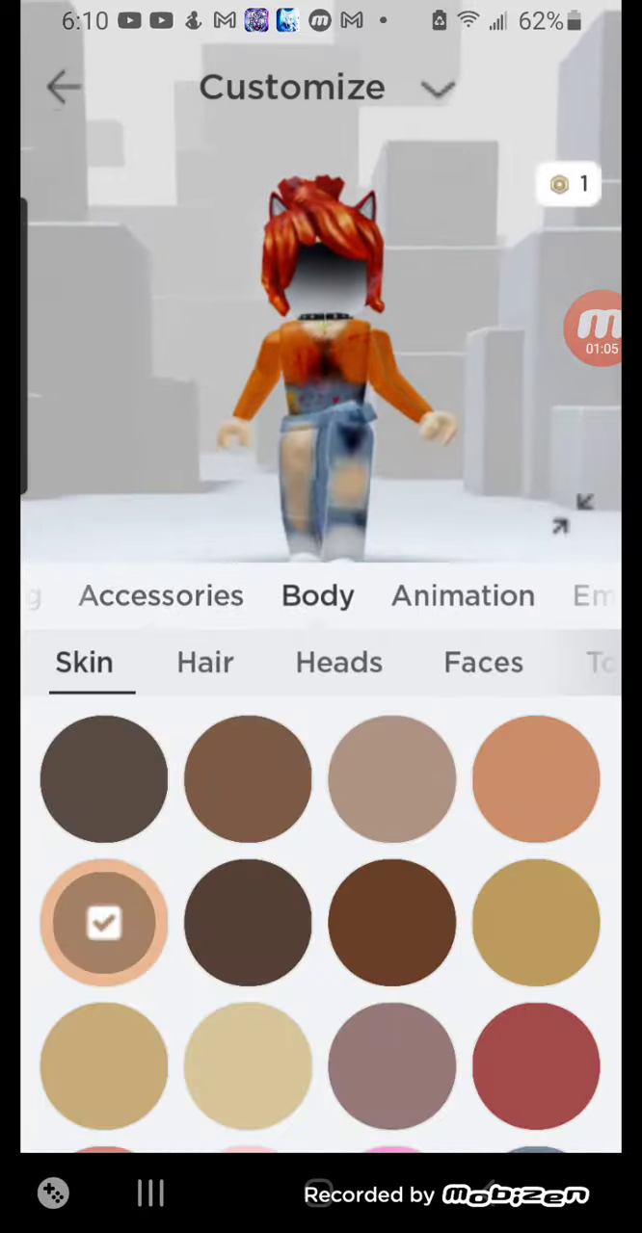
click(204, 661)
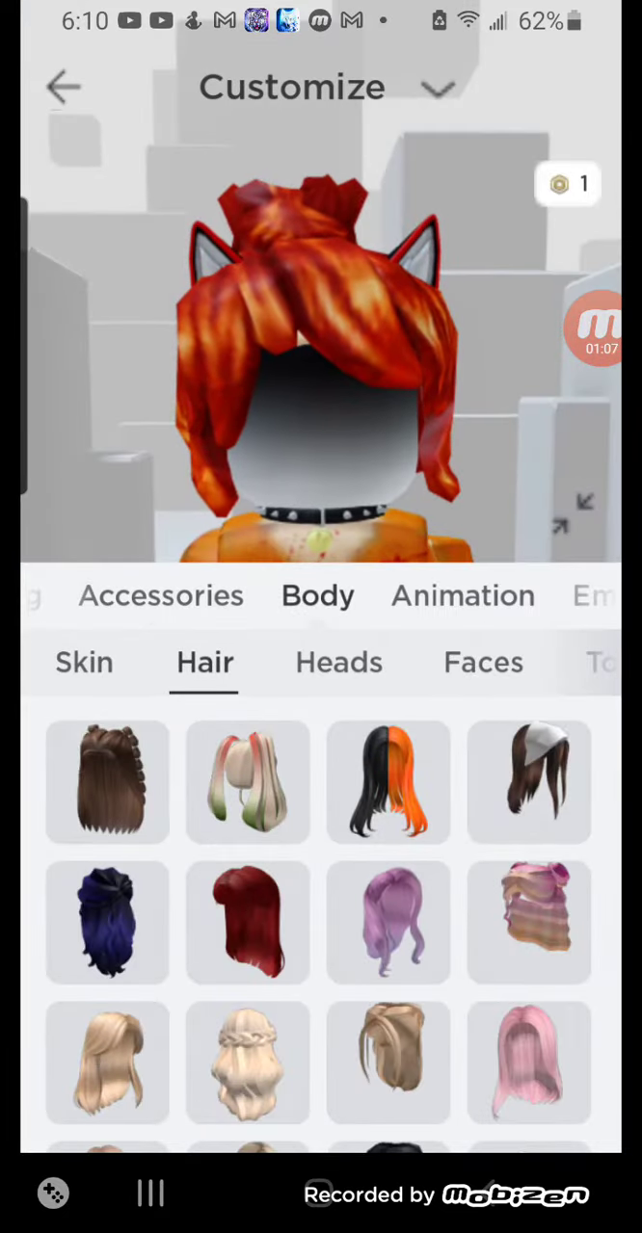
click(248, 783)
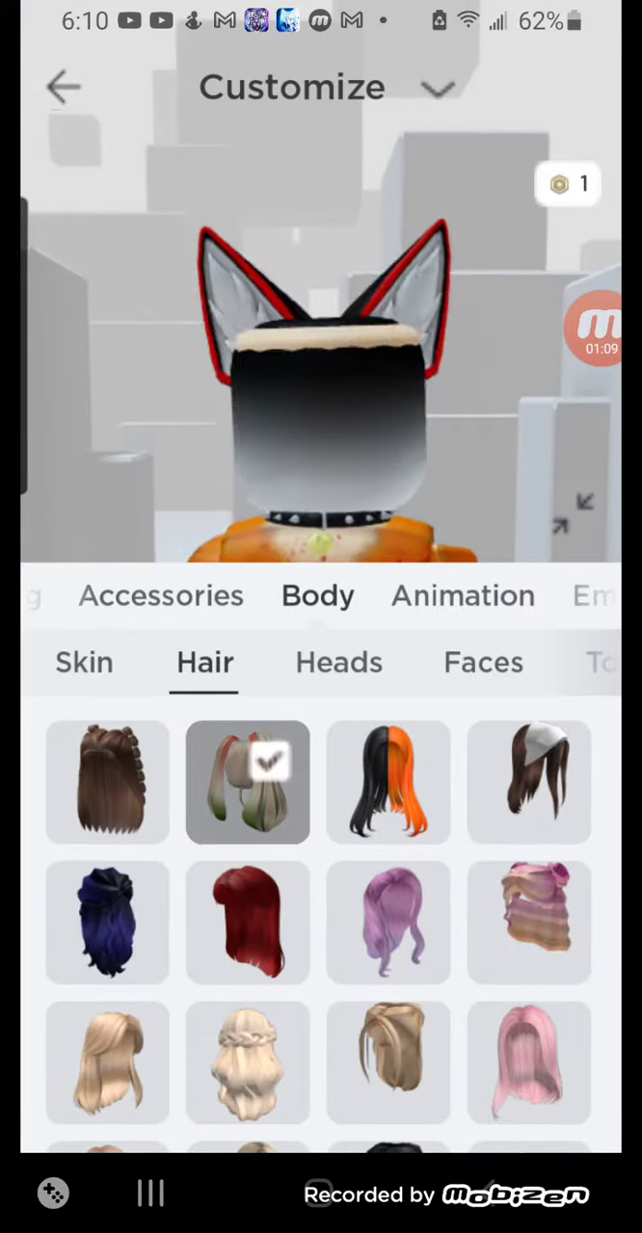
click(389, 782)
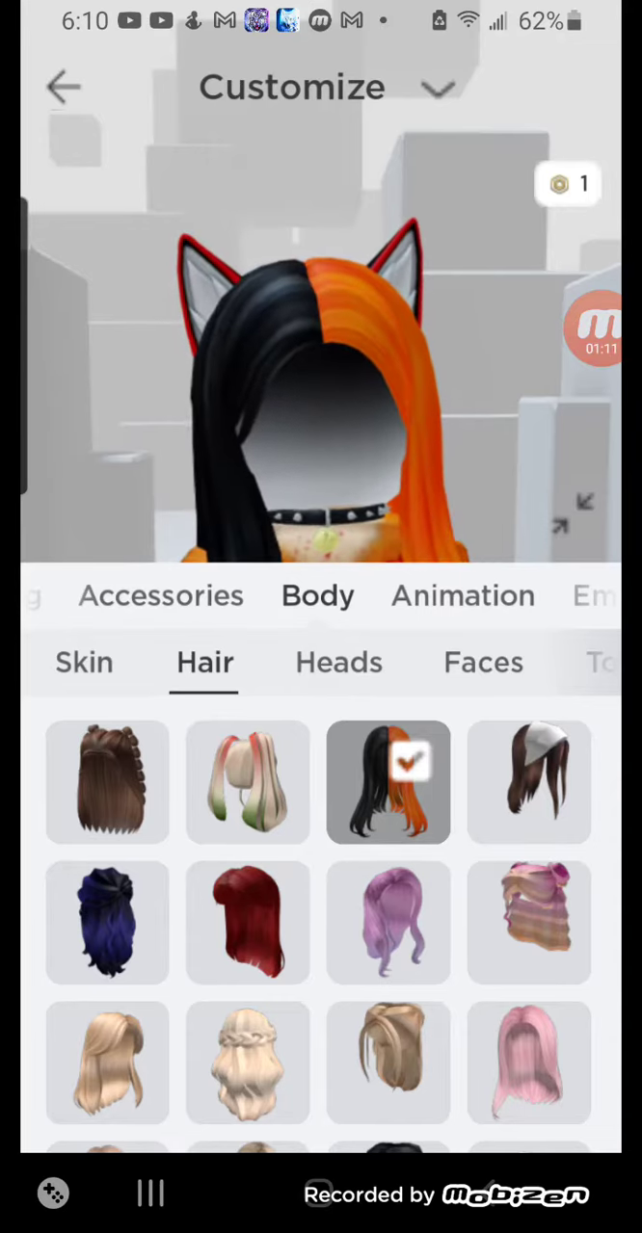
Apply the squinting, frowning face and return to the skin colour choices
click(482, 662)
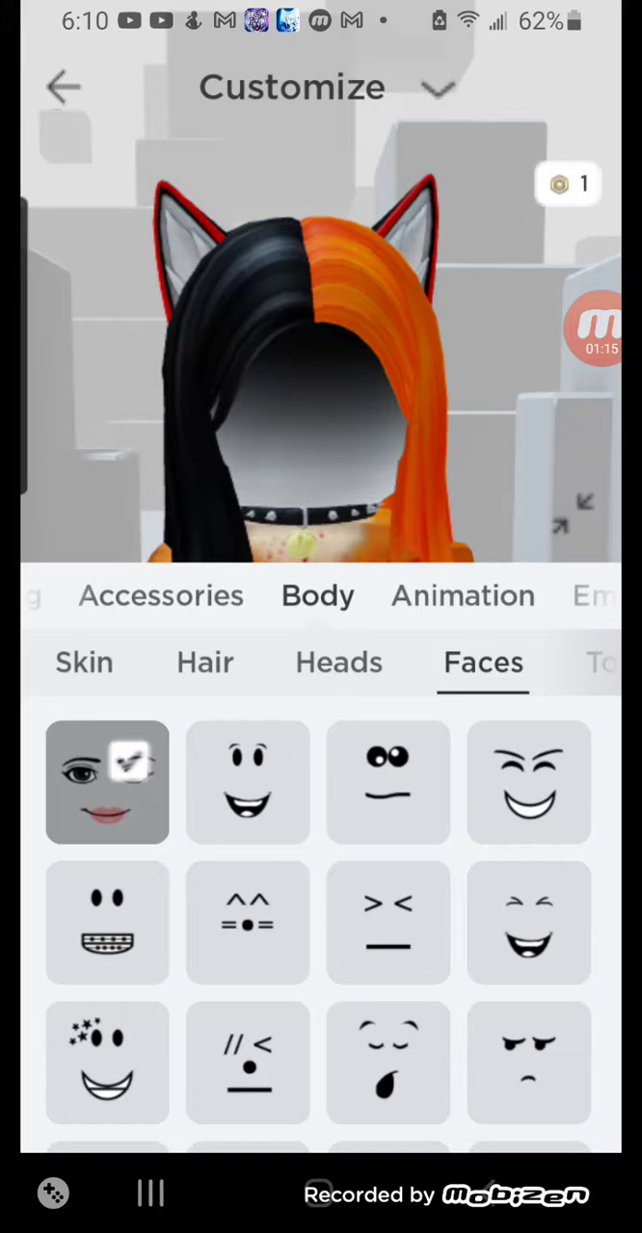
scroll(320, 916, down, 3)
scroll(321, 916, up, 3)
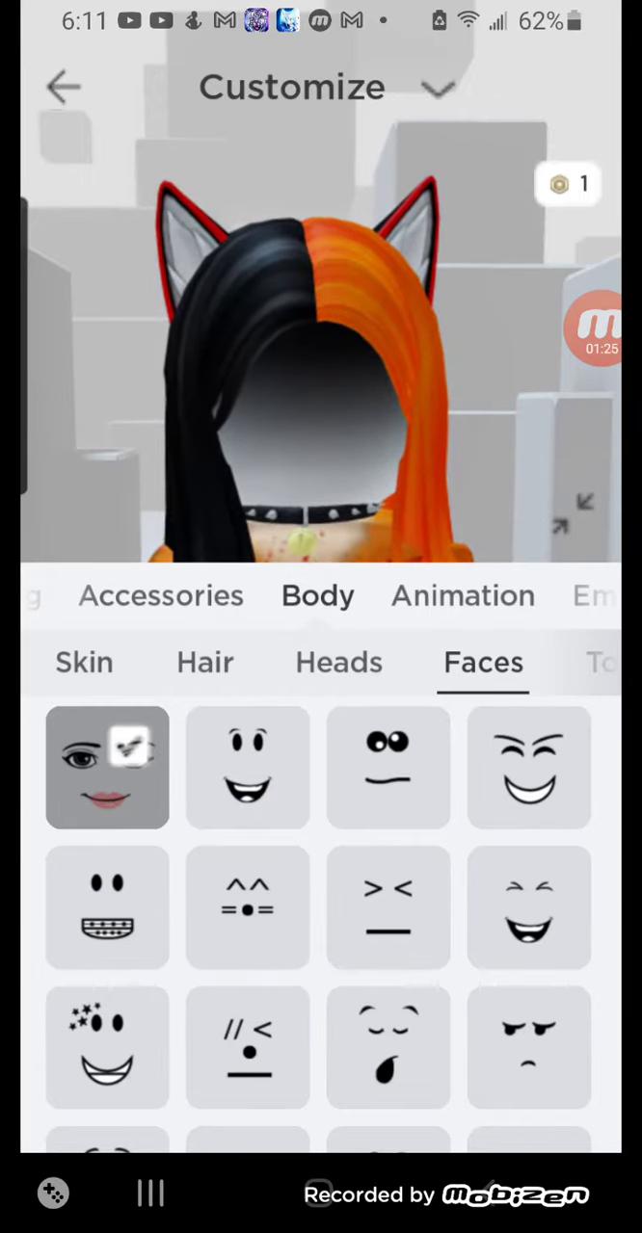
click(528, 1047)
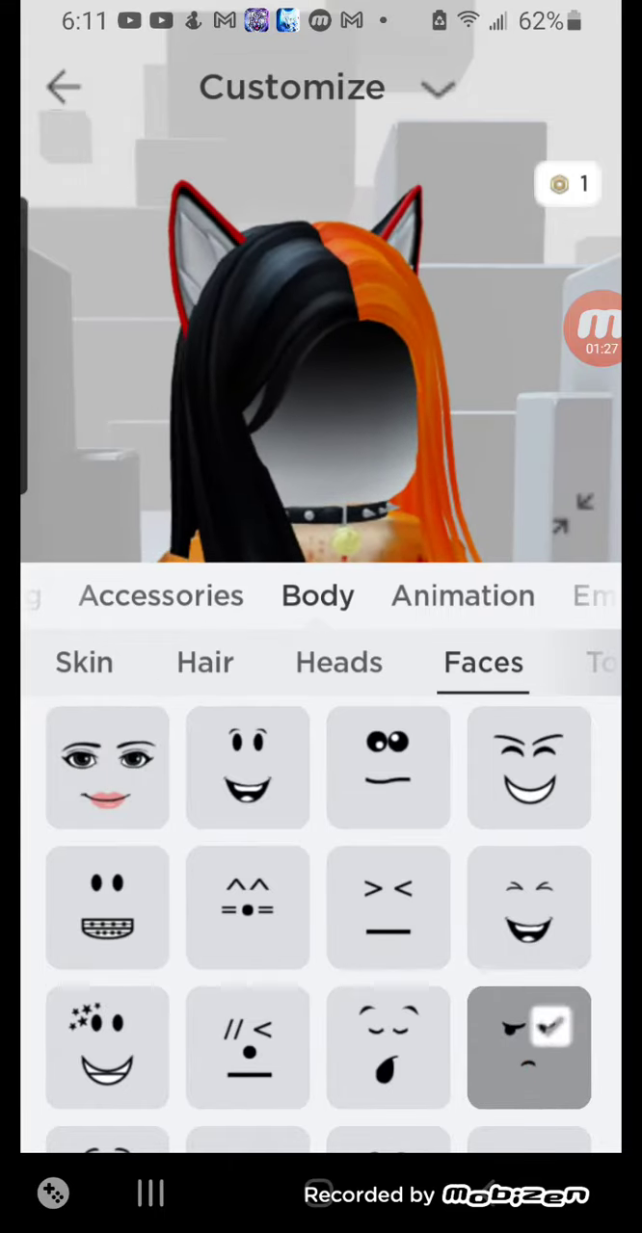
click(462, 594)
click(317, 594)
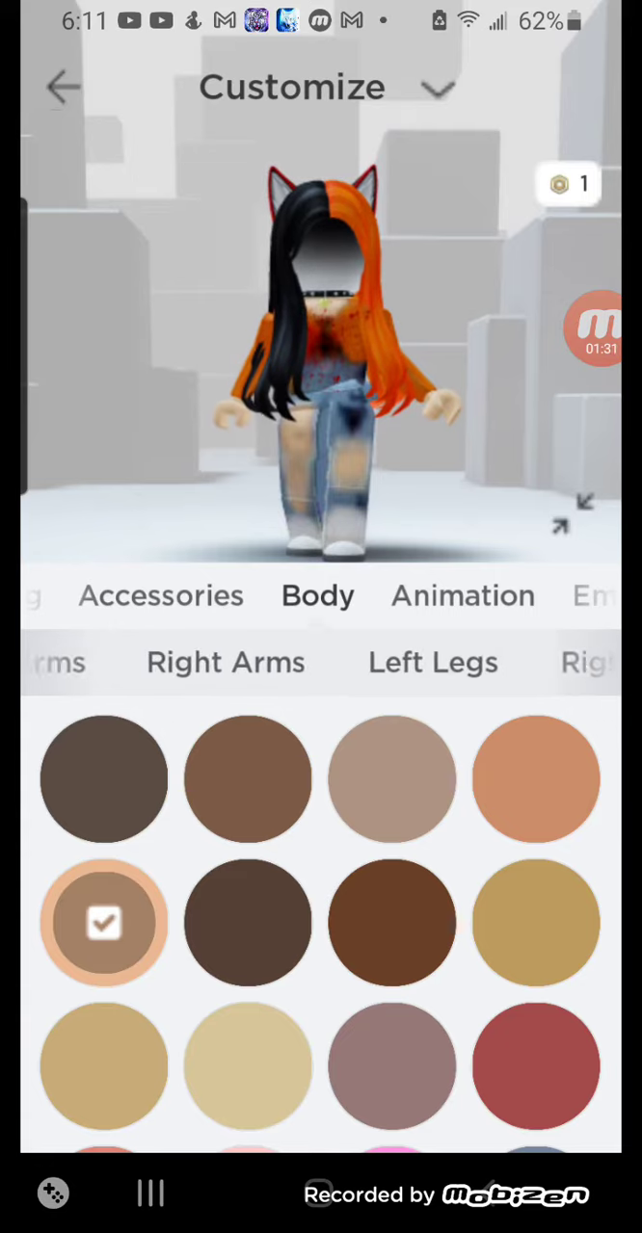
drag(453, 595, 318, 594)
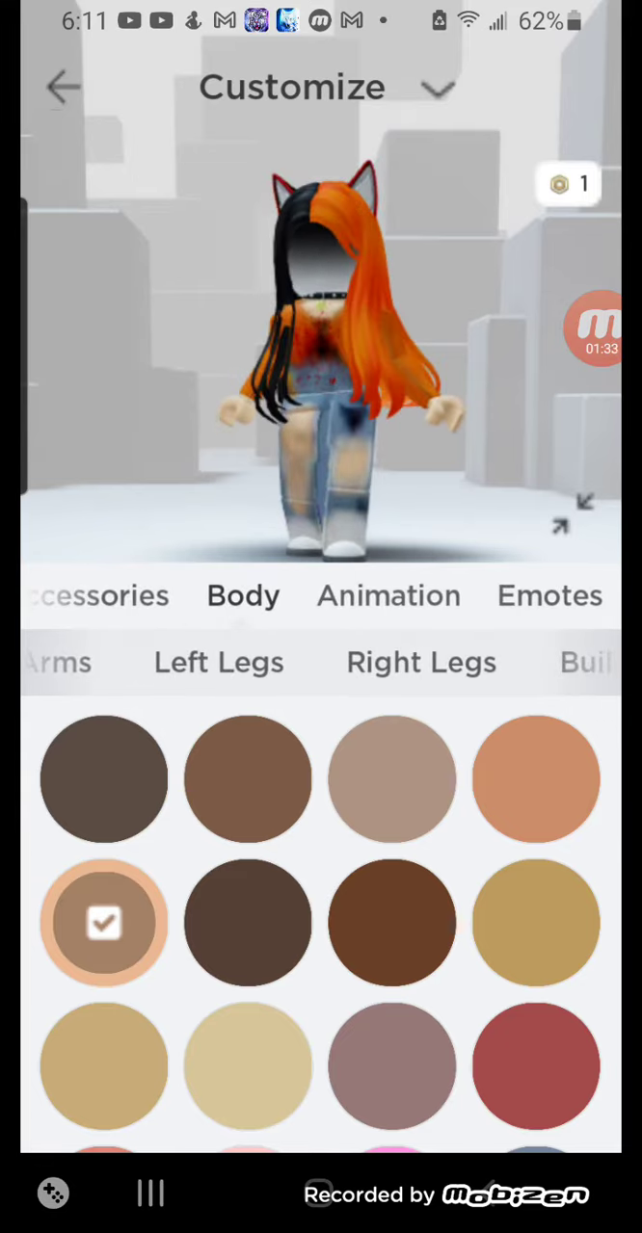
Go from Animation and Body back to Accessories, scrolling the subtabs to Neck
click(386, 595)
drag(539, 662, 236, 661)
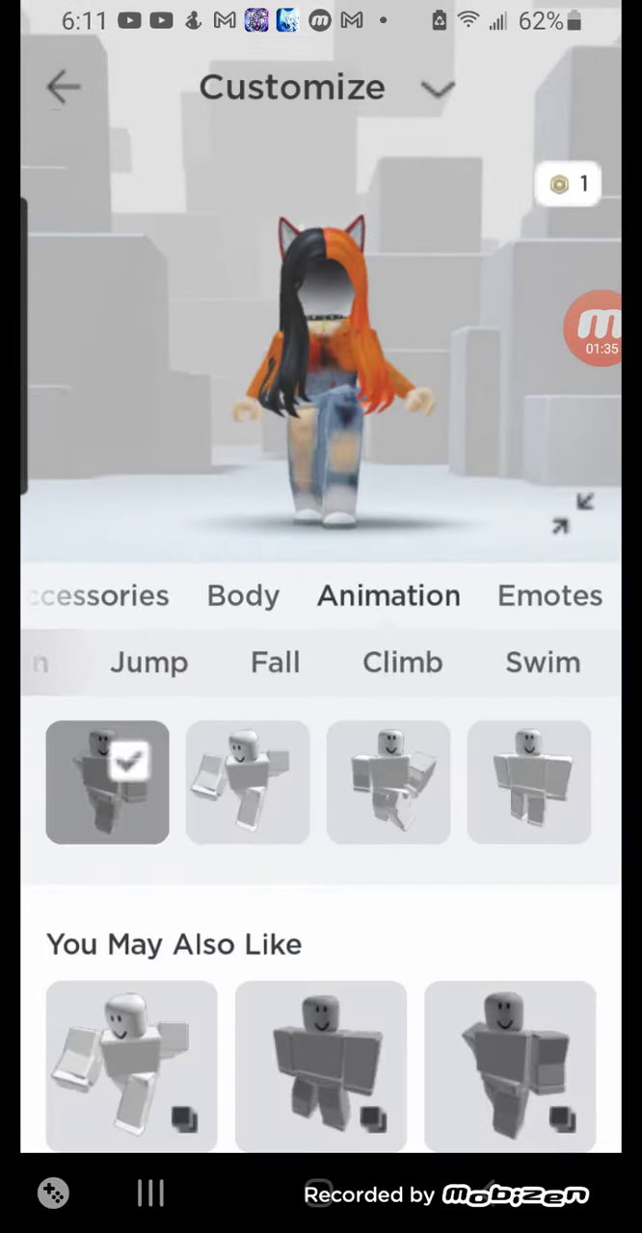
click(243, 595)
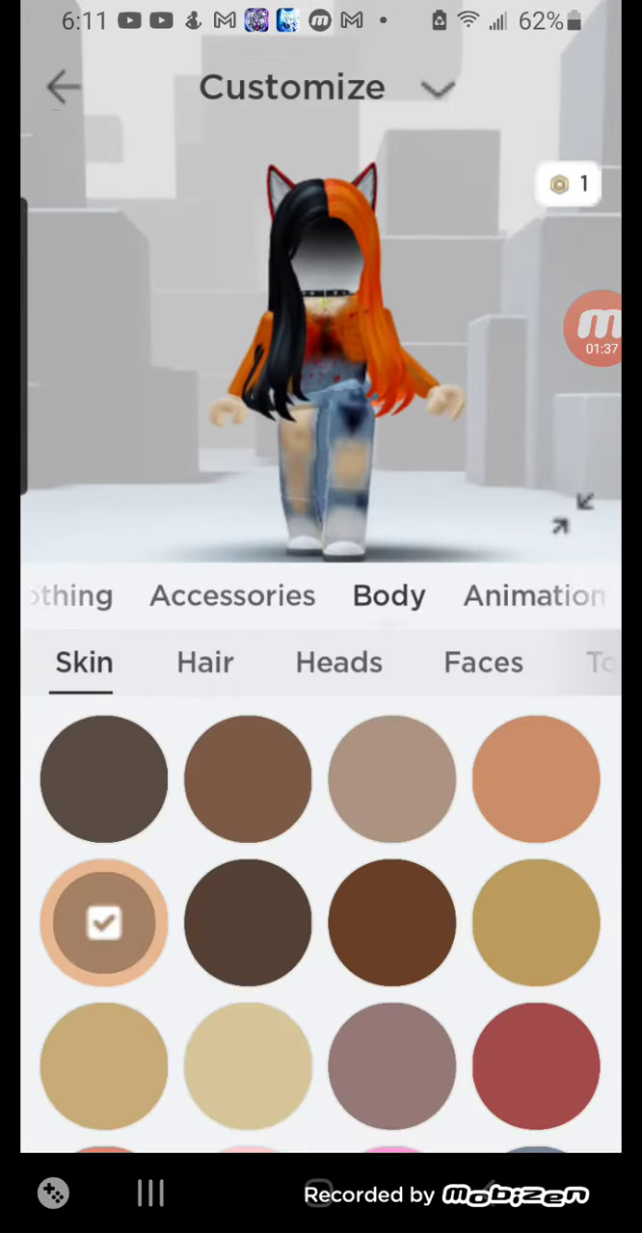
drag(433, 662, 241, 662)
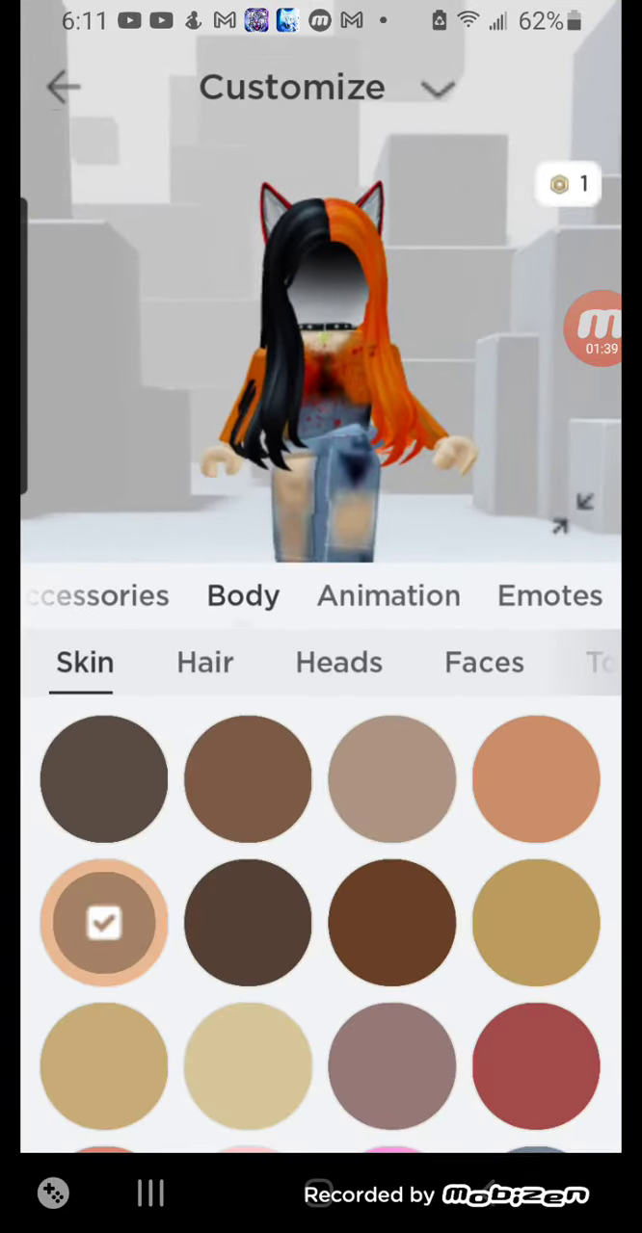
click(97, 594)
drag(434, 661, 241, 662)
drag(193, 662, 540, 662)
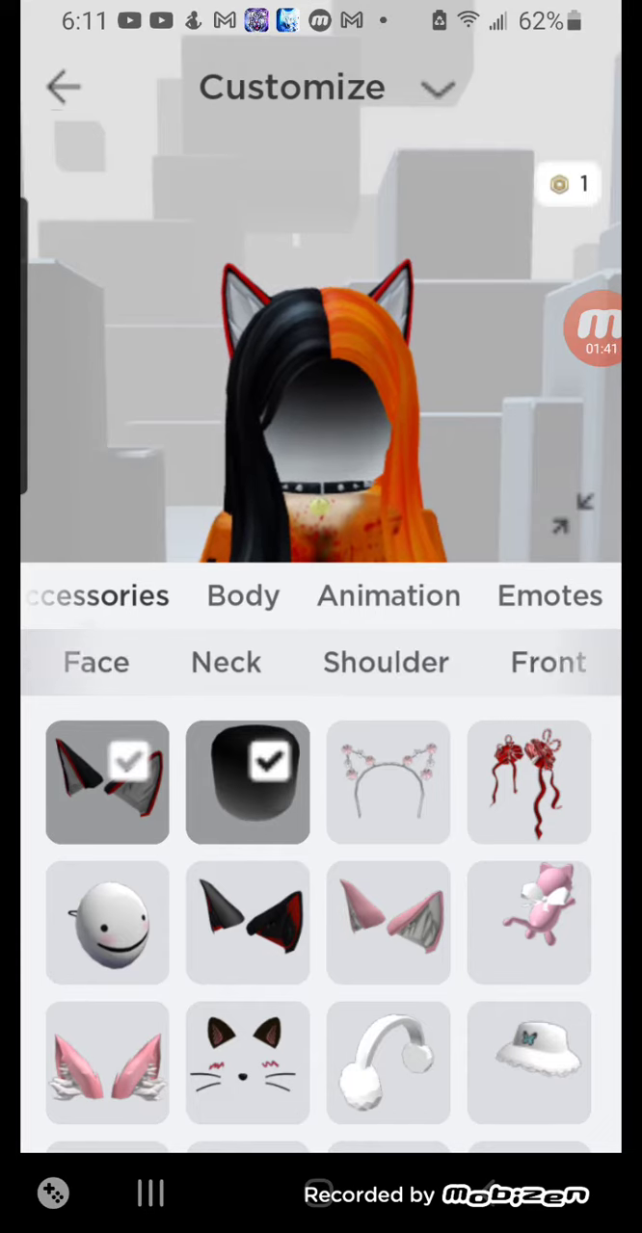
Browse the face, neck, shoulder and front accessories, then show the back accessories list
click(224, 662)
click(353, 662)
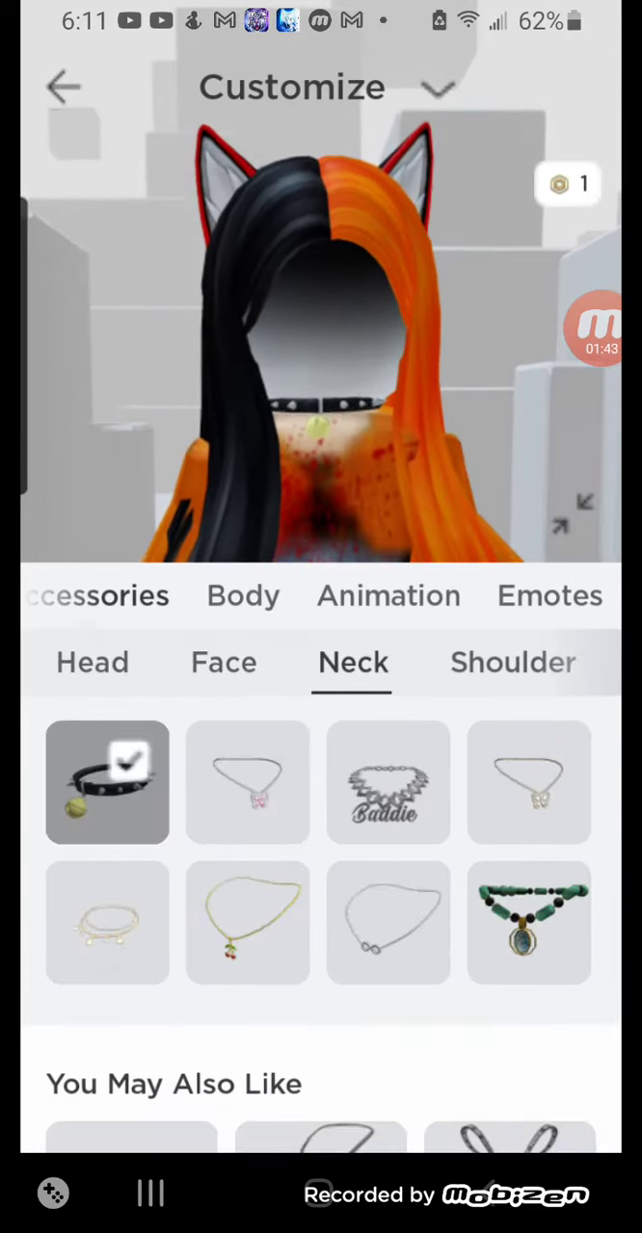
click(513, 662)
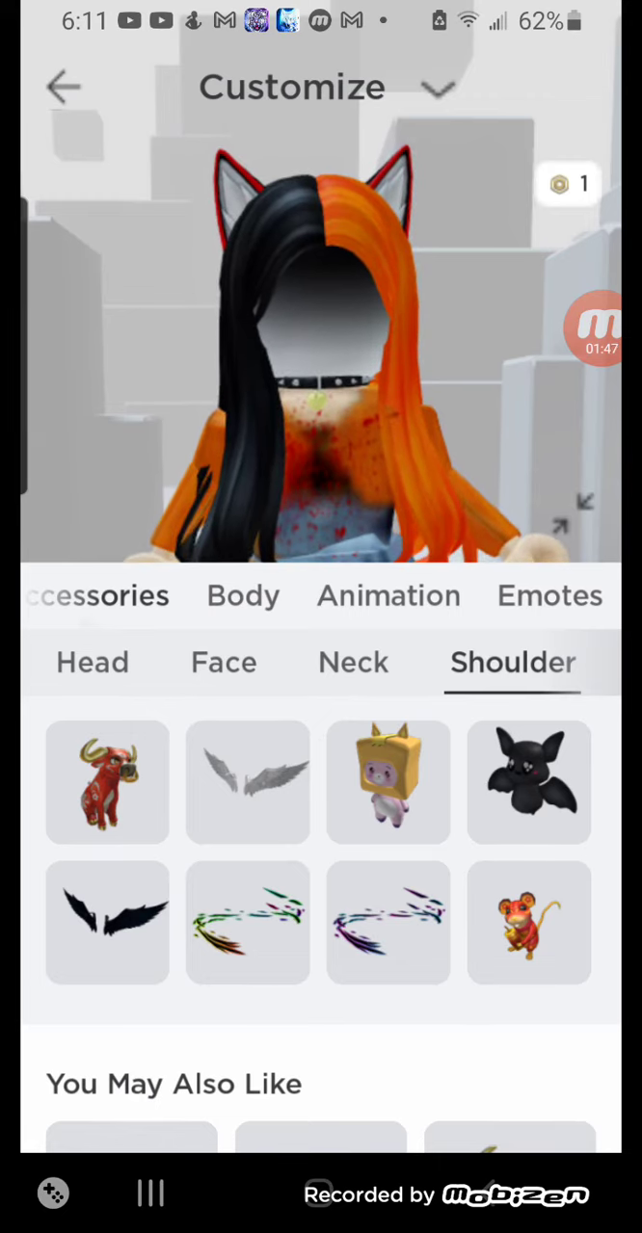
drag(501, 662, 193, 662)
click(238, 662)
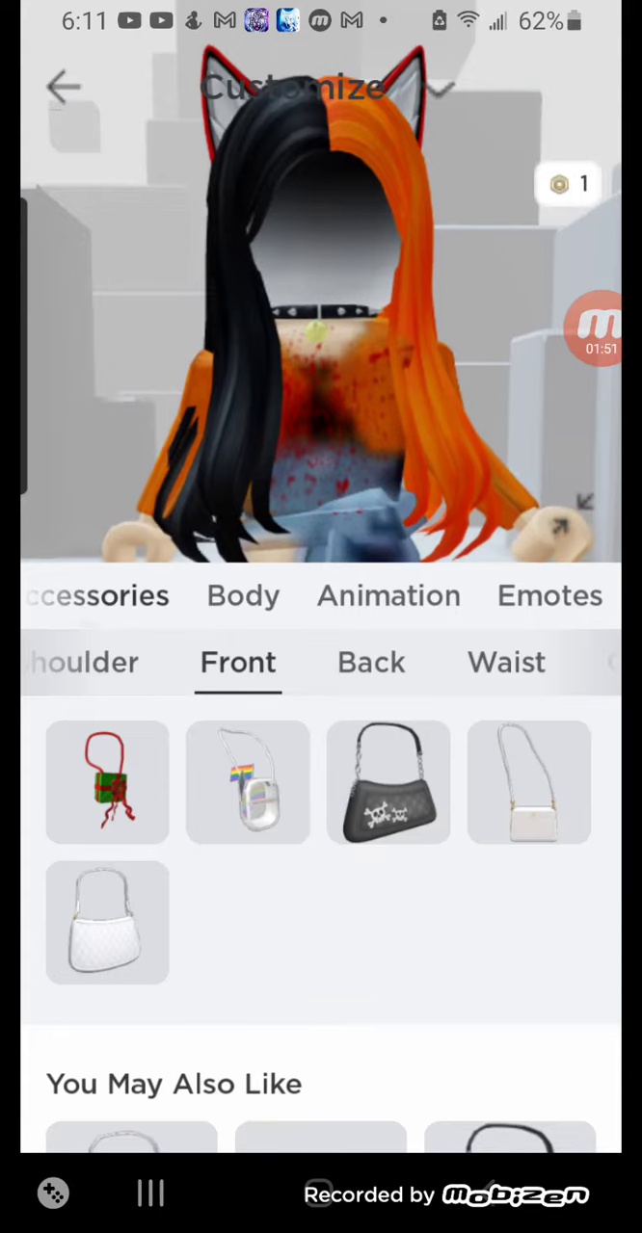
scroll(321, 867, down, 5)
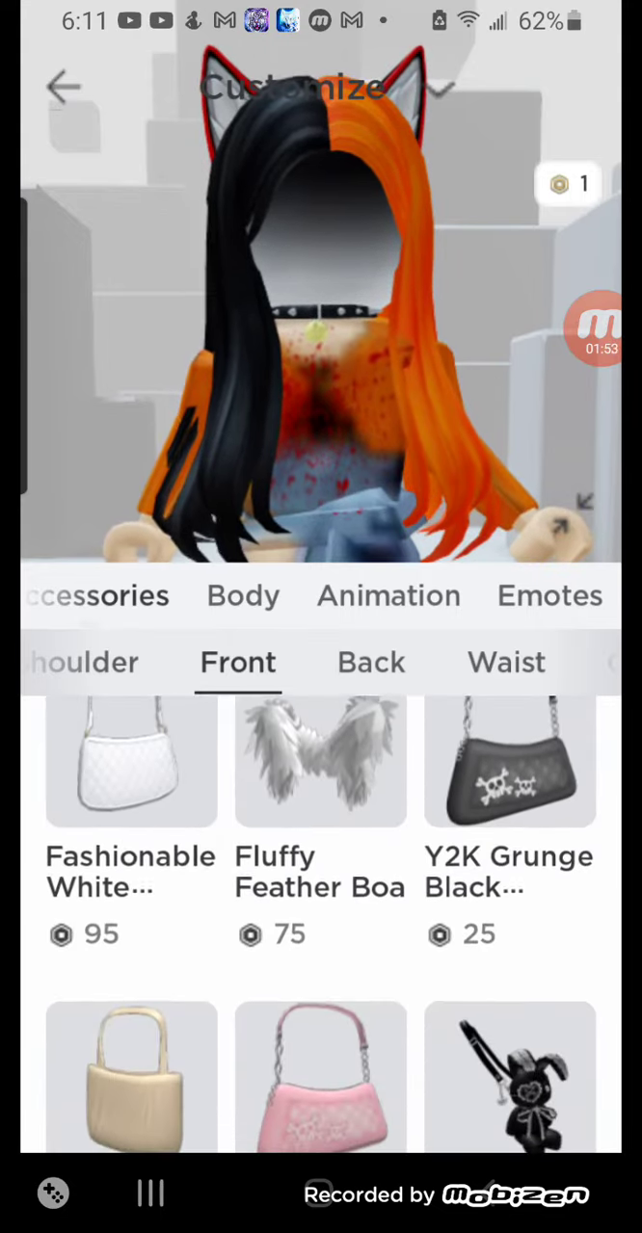
scroll(321, 868, up, 5)
drag(501, 662, 385, 662)
click(321, 385)
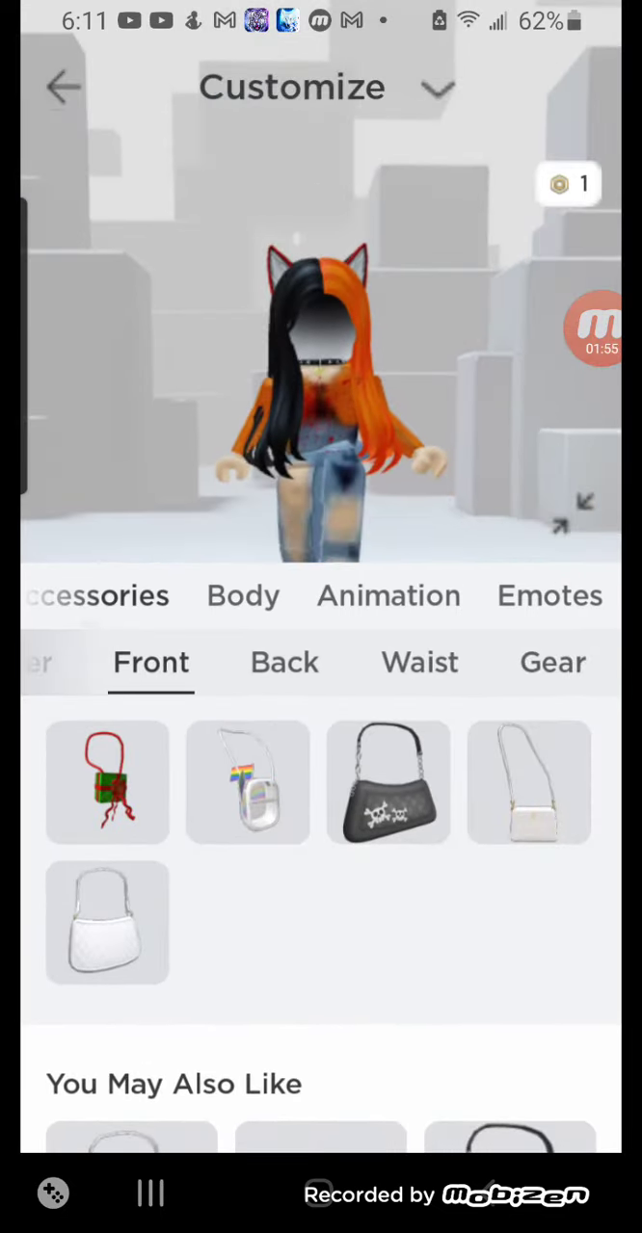
click(279, 662)
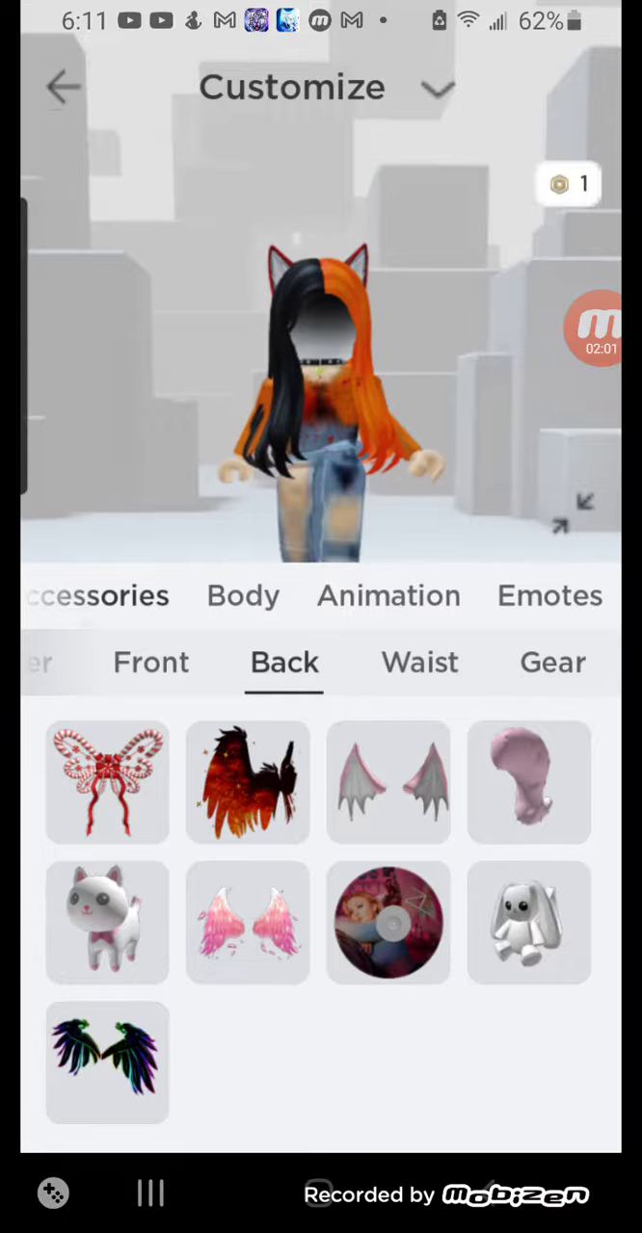
Equip the neon black wings, the red-trimmed black tail and the coffee cup gear
click(107, 1060)
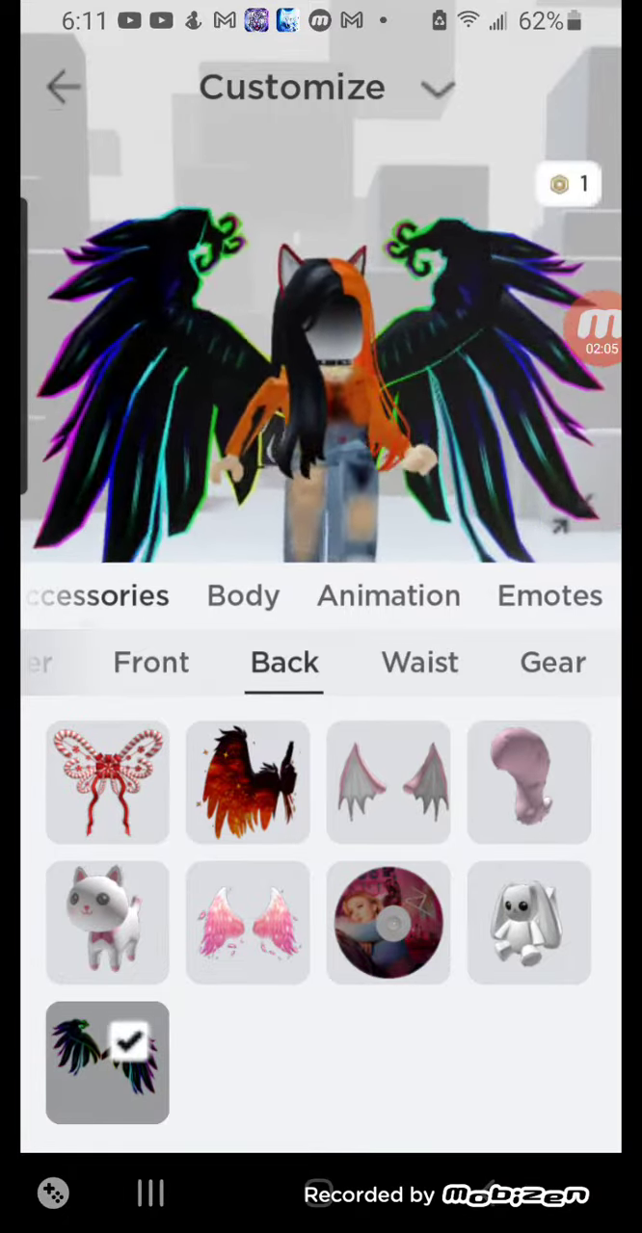
click(419, 662)
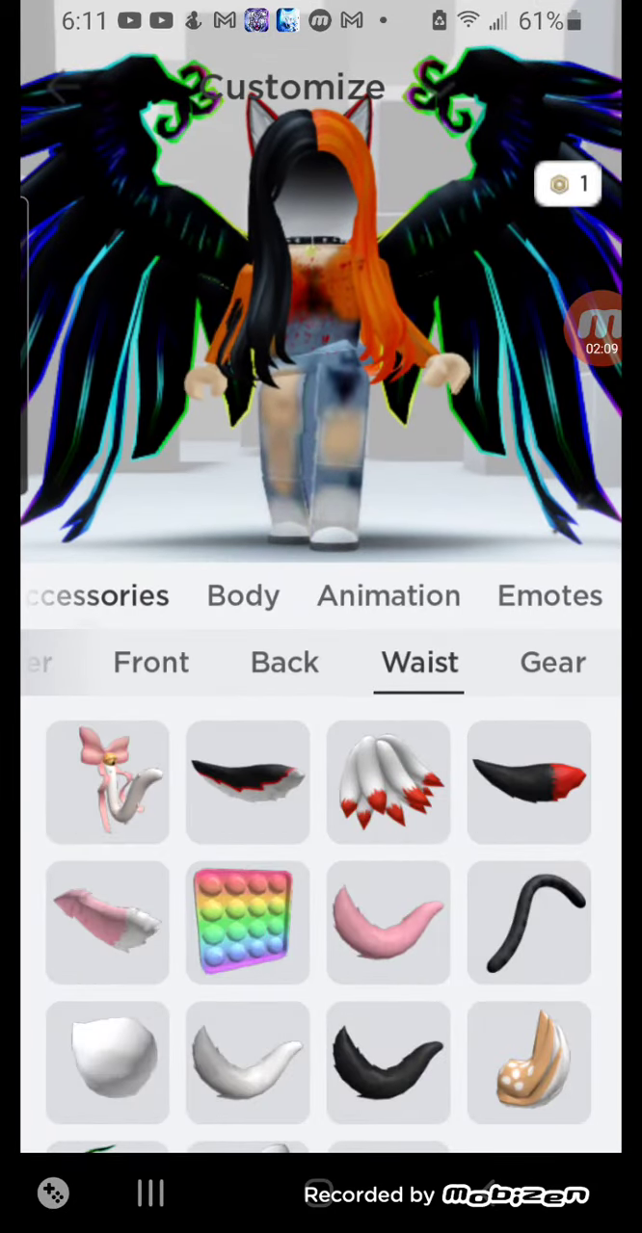
click(247, 782)
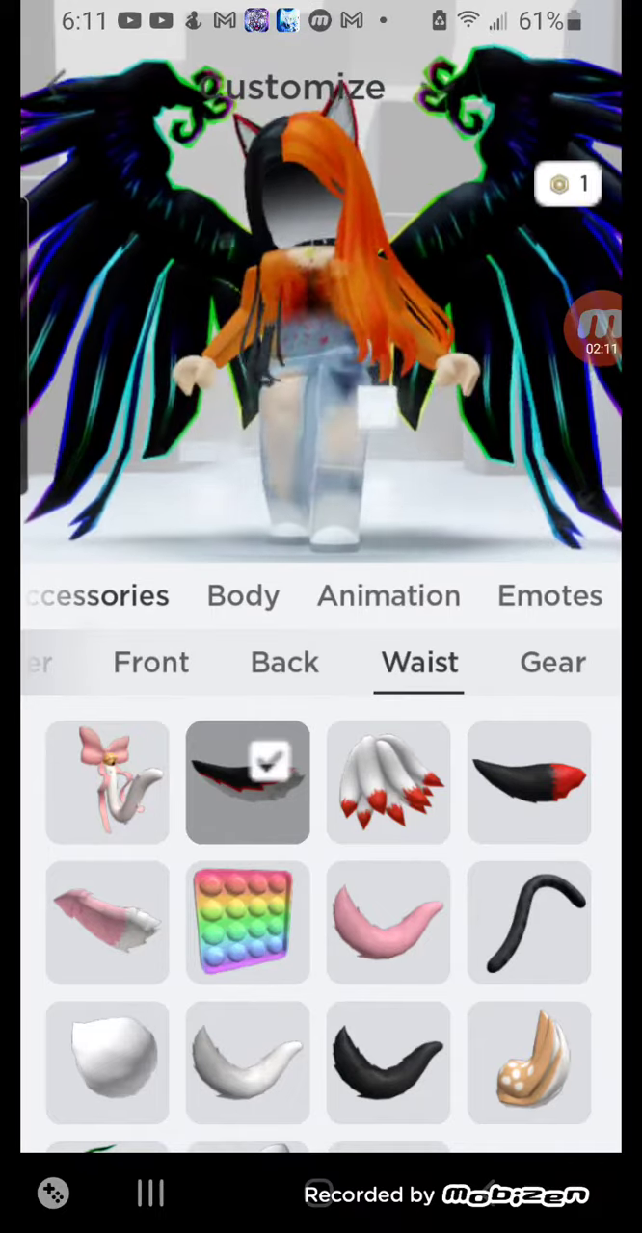
click(552, 662)
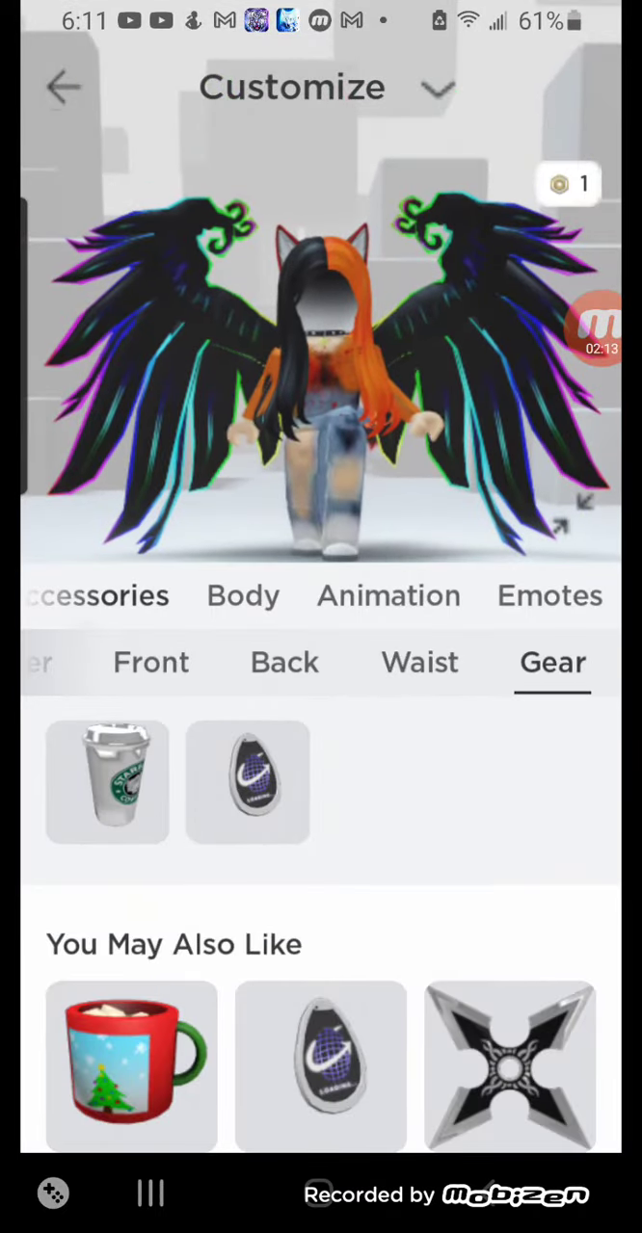
click(108, 782)
Return to the Avatar page and spin the avatar to inspect it from all sides
drag(241, 366, 434, 366)
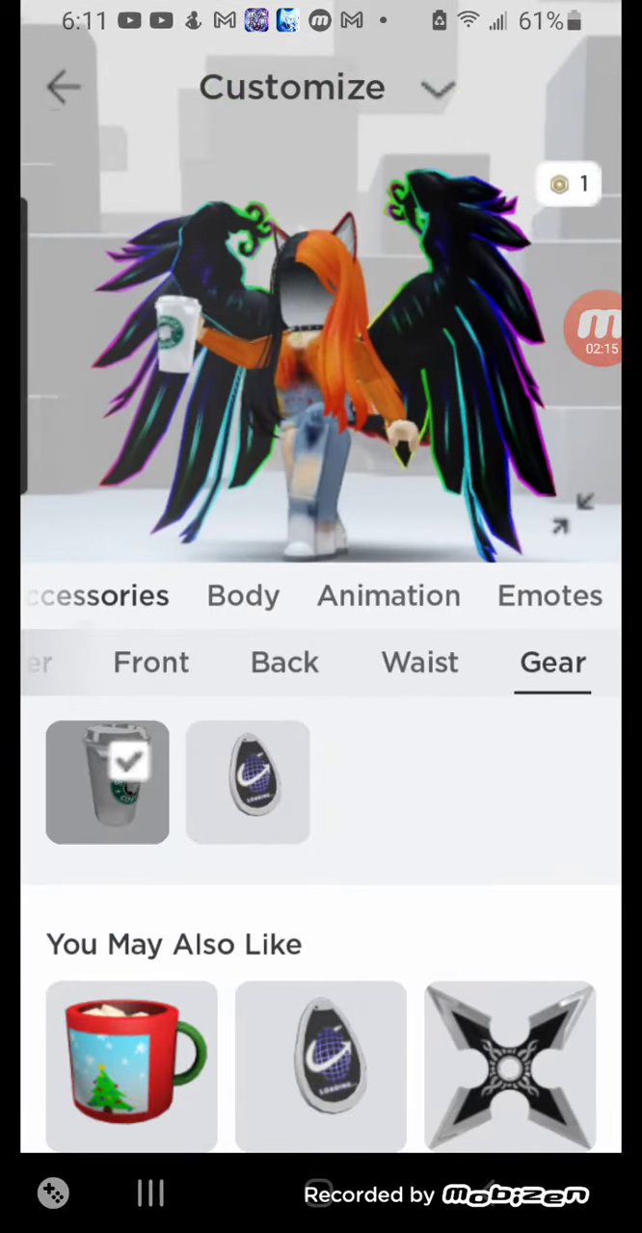
click(62, 86)
drag(241, 289, 434, 289)
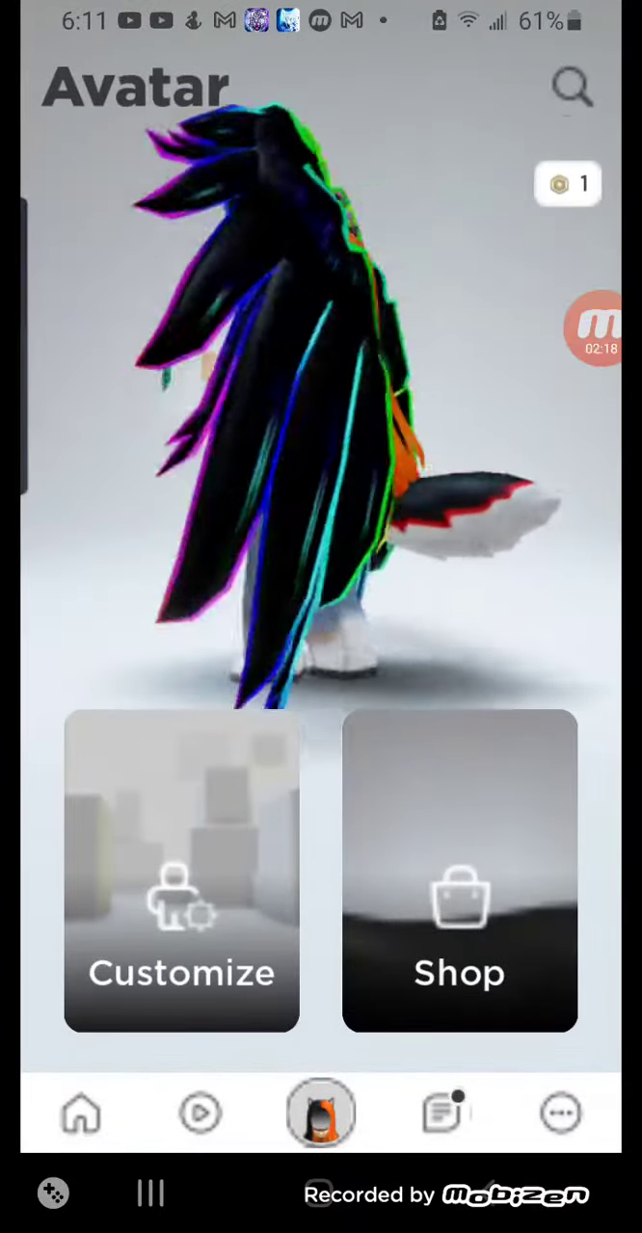
drag(241, 386, 433, 386)
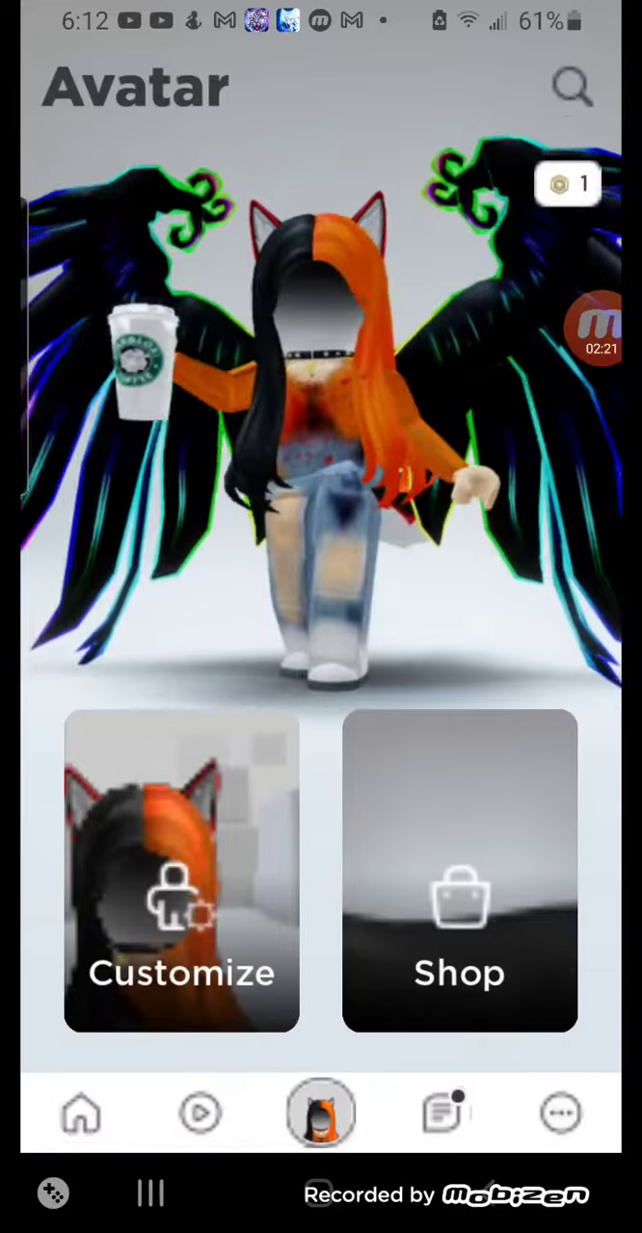
drag(241, 385, 385, 386)
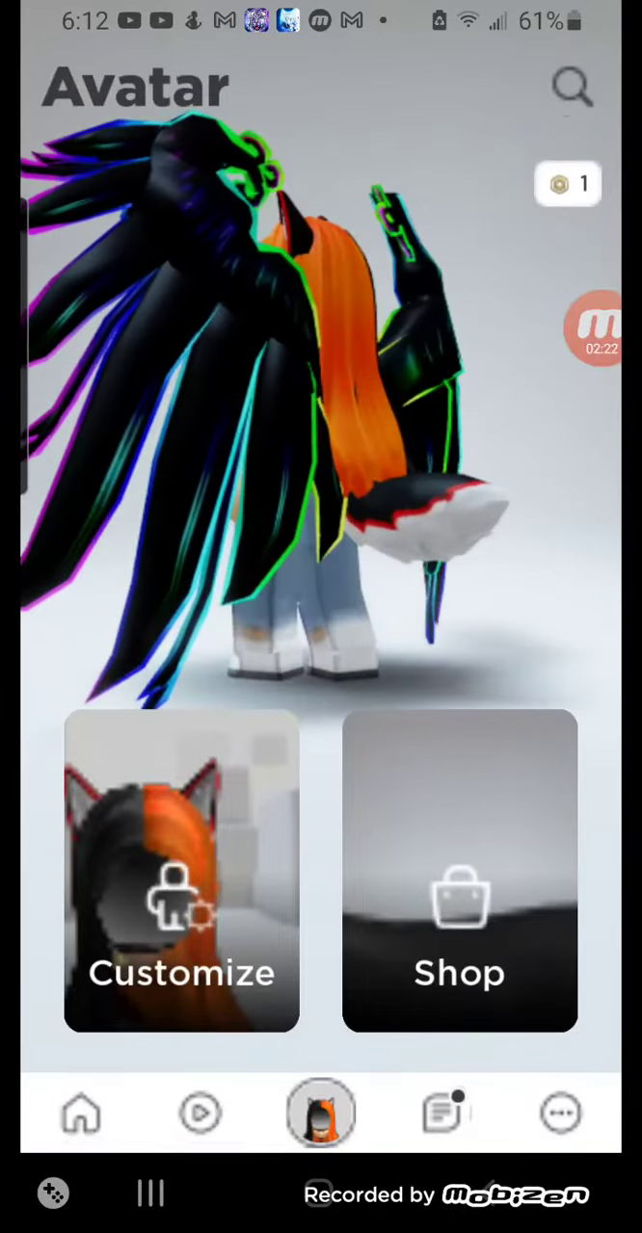
drag(241, 385, 434, 385)
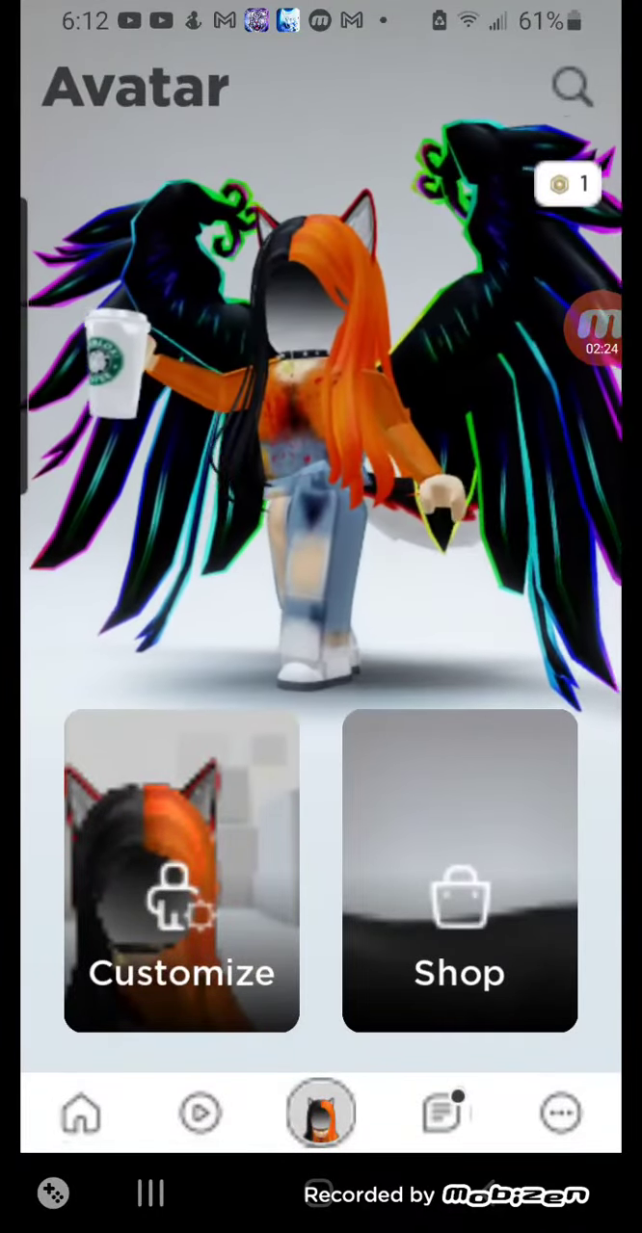